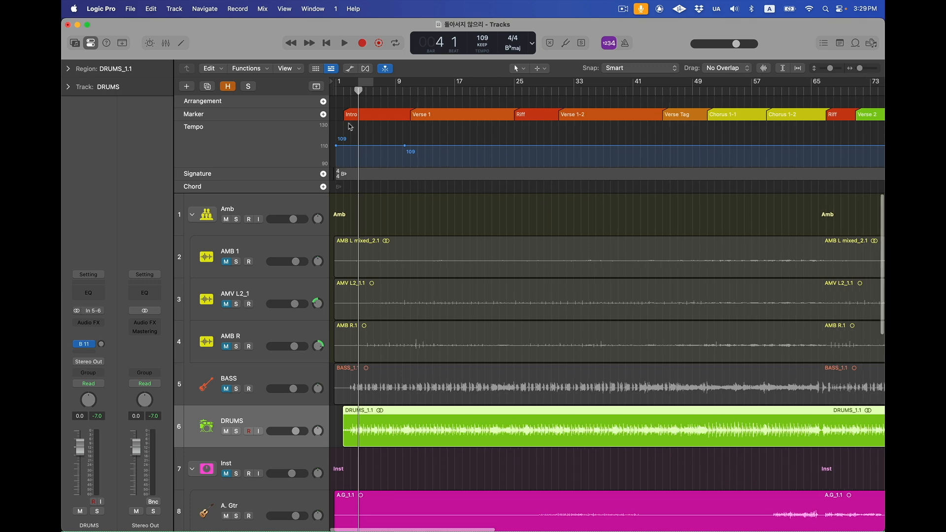
Set the cycle range to bar 3 and add a Channel EQ to the DRUMS track with a high-cut filter at 151 Hz, 48 dB/Oct.
{"action": "scroll", "coordinate": [350, 127], "scroll_direction": "left", "scroll_amount": 3}
{"action": "left_click_drag", "start_coordinate": [402, 90], "coordinate": [382, 90]}
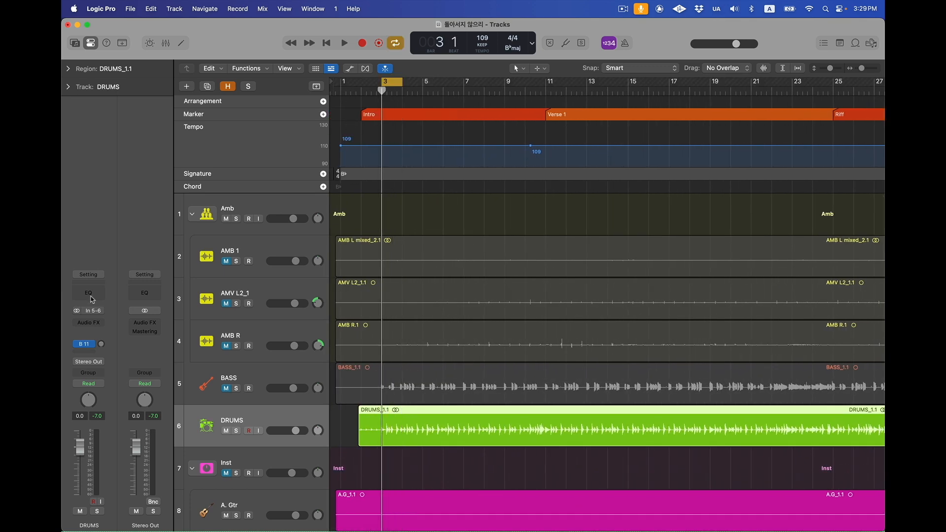
{"action": "left_click", "coordinate": [88, 293]}
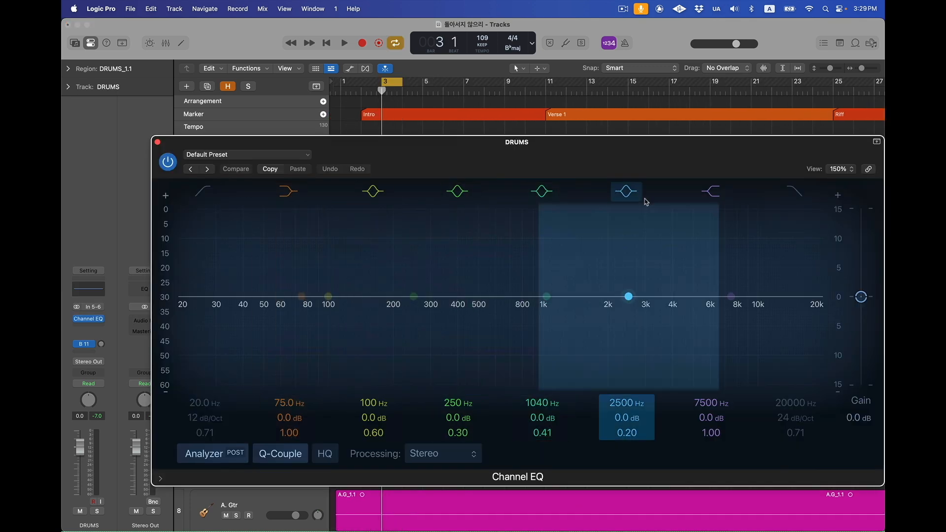
{"action": "left_click", "coordinate": [795, 191]}
{"action": "left_click_drag", "start_coordinate": [796, 403], "coordinate": [796, 423]}
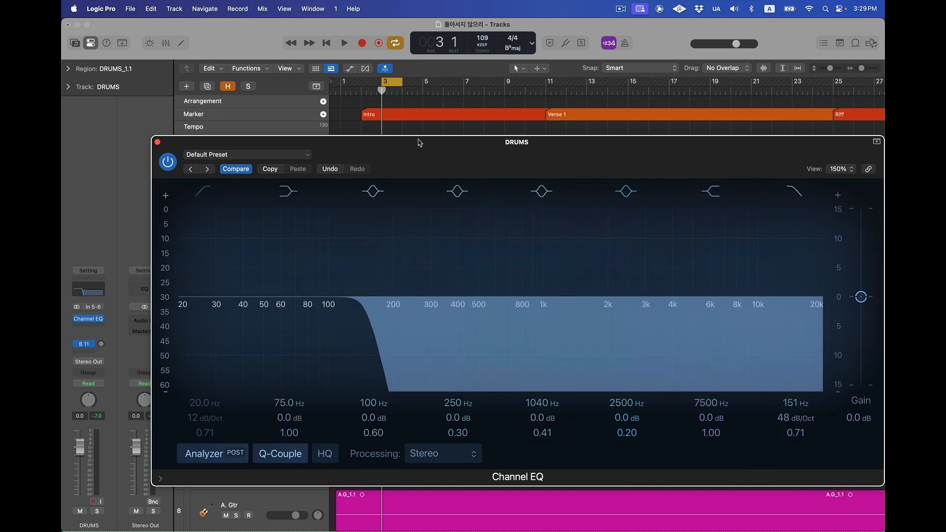
Play the cycled section with the filtered drums and close the Channel EQ window.
{"action": "left_click_drag", "start_coordinate": [418, 142], "coordinate": [560, 144]}
{"action": "key", "text": "space"}
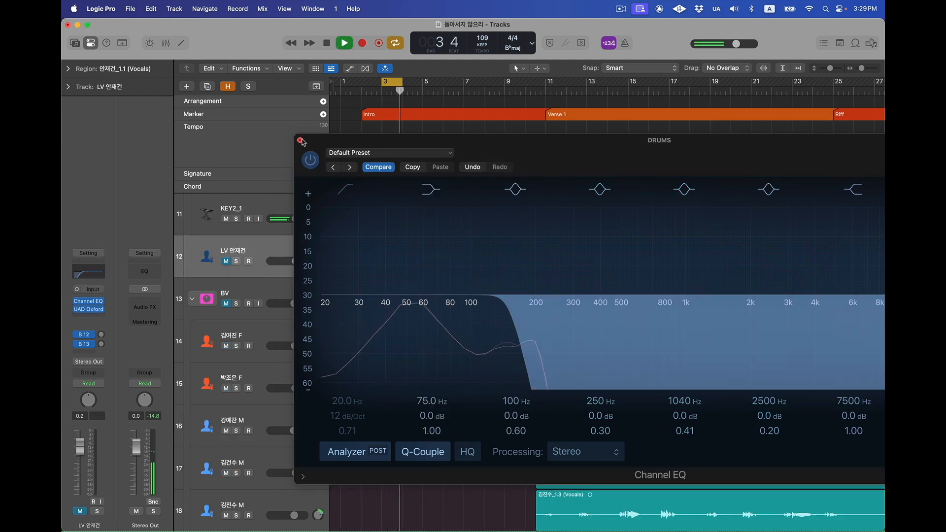
{"action": "left_click", "coordinate": [300, 141]}
Select the DRUMS track and insert the Tuner plug-in after the Channel EQ.
{"action": "scroll", "coordinate": [398, 248], "scroll_direction": "up", "scroll_amount": 4}
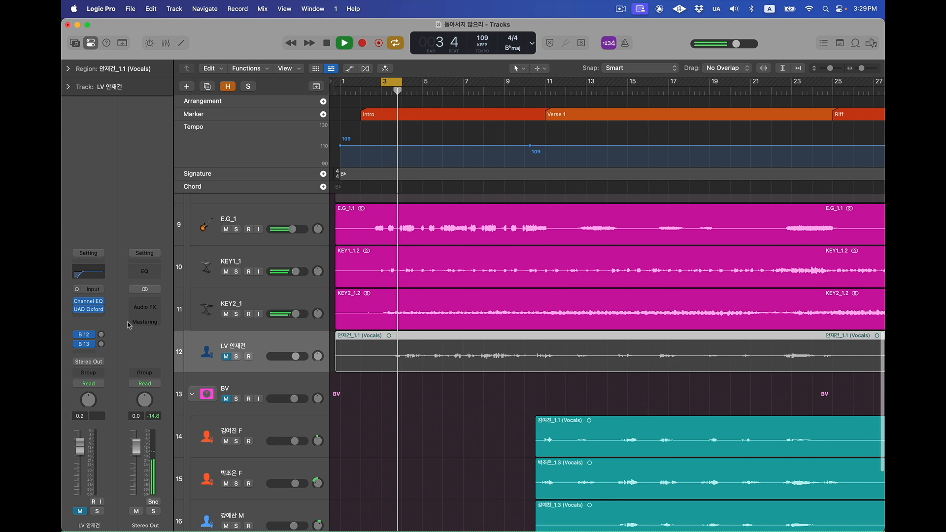
{"action": "scroll", "coordinate": [223, 292], "scroll_direction": "up", "scroll_amount": 10}
{"action": "left_click", "coordinate": [259, 339]}
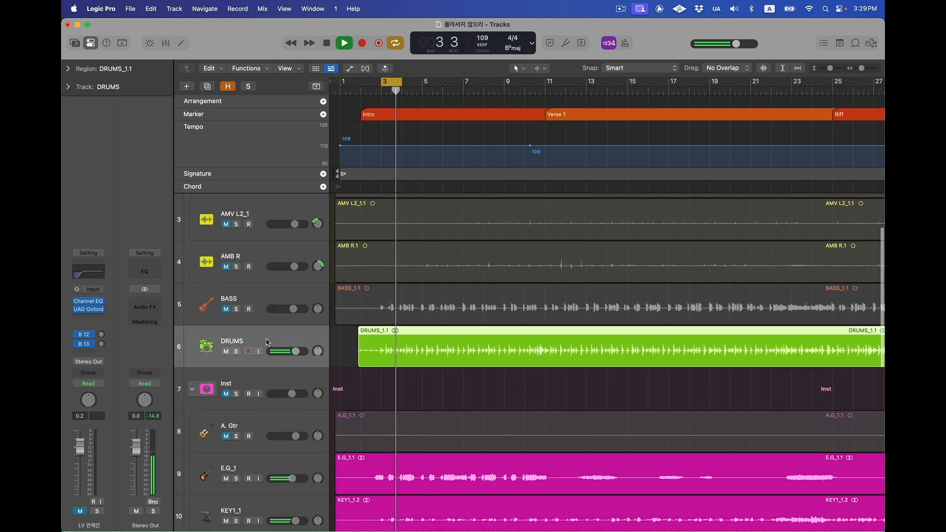
{"action": "left_click", "coordinate": [98, 323]}
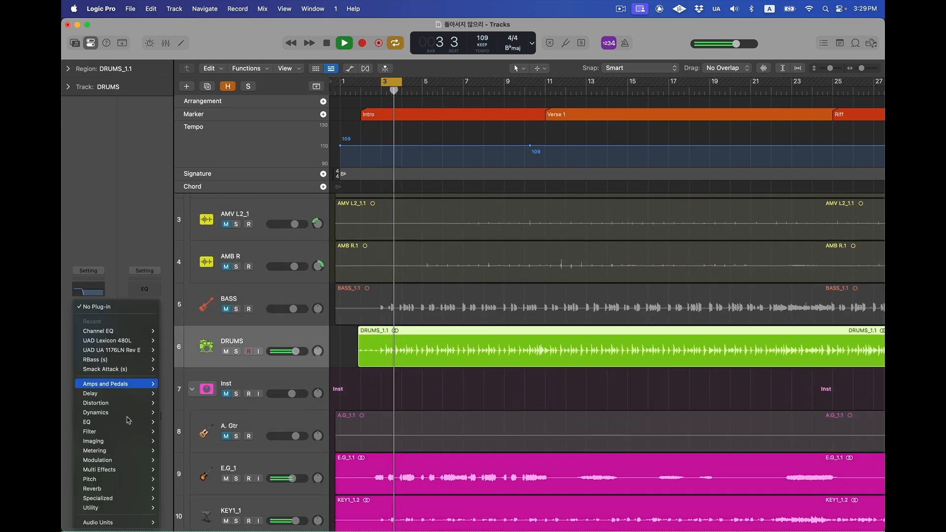
{"action": "mouse_move", "coordinate": [120, 457]}
{"action": "mouse_move", "coordinate": [205, 501]}
{"action": "left_click", "coordinate": [239, 499]}
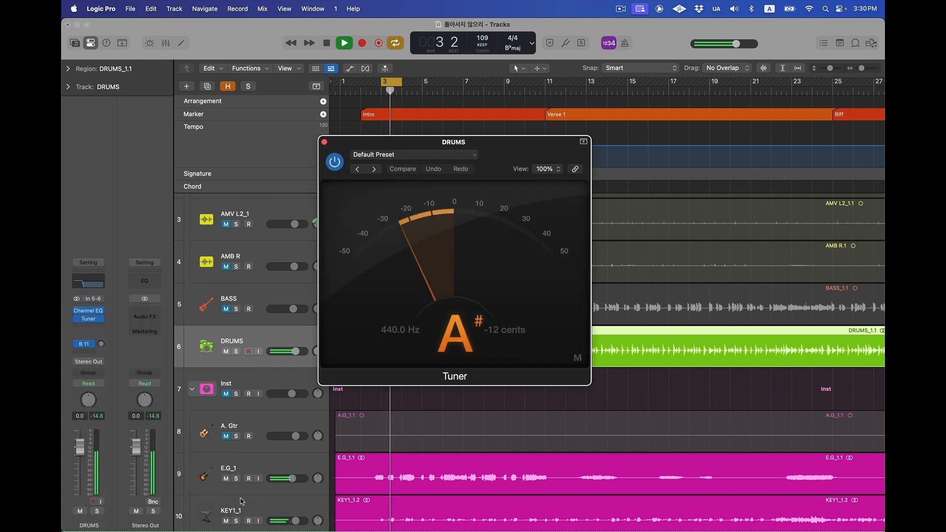
Extend the cycle range to bars 3 through 8 and play it while reading the drum pitch in the Tuner.
{"action": "left_click_drag", "start_coordinate": [443, 143], "coordinate": [608, 155]}
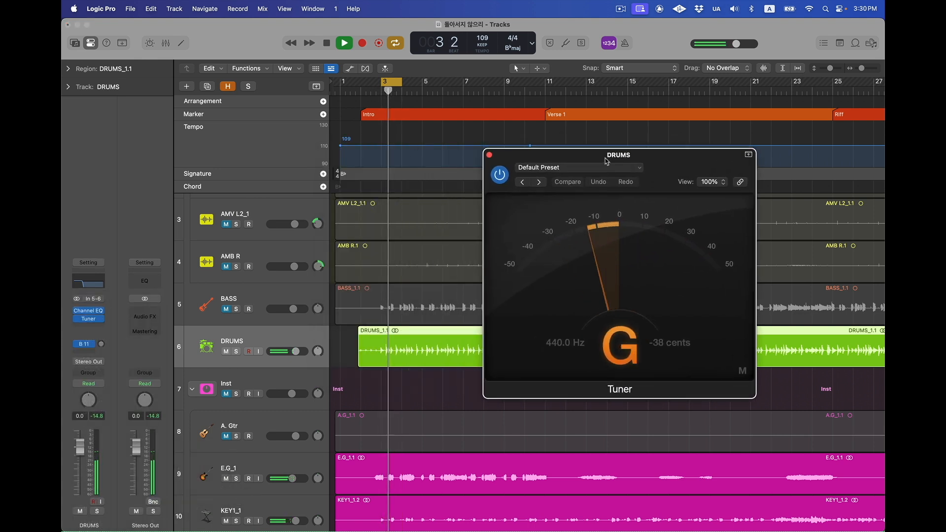
{"action": "left_click_drag", "start_coordinate": [404, 83], "coordinate": [503, 82]}
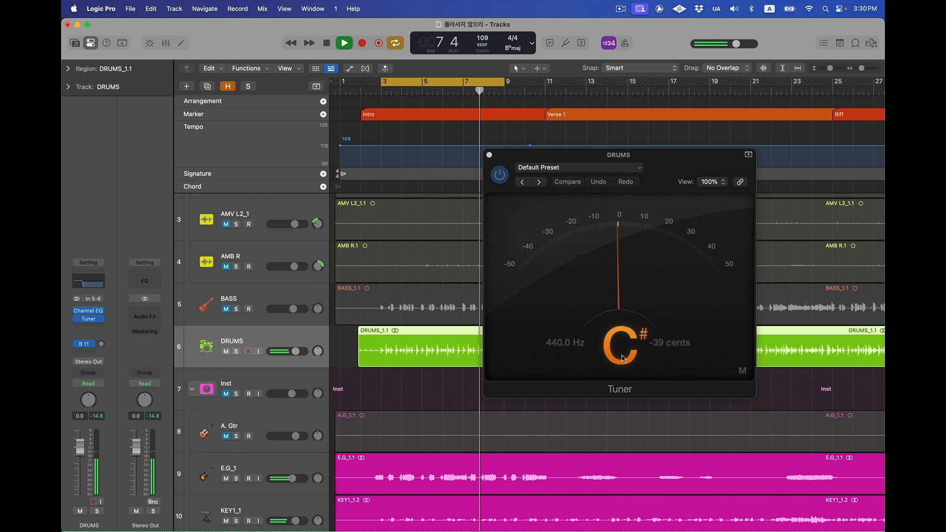
{"action": "key", "text": "space"}
{"action": "scroll", "coordinate": [421, 284], "scroll_direction": "up", "scroll_amount": 5}
{"action": "scroll", "coordinate": [421, 285], "scroll_direction": "down", "scroll_amount": 3}
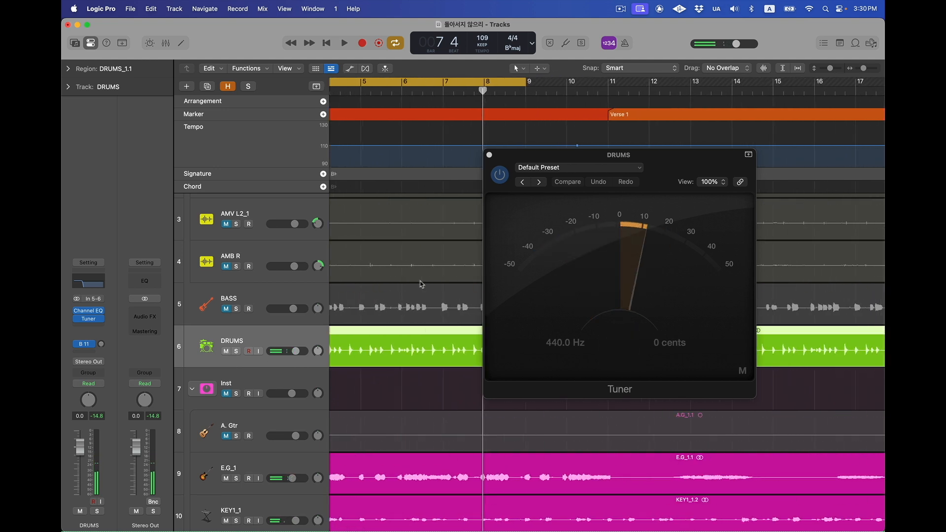
{"action": "key", "text": "space"}
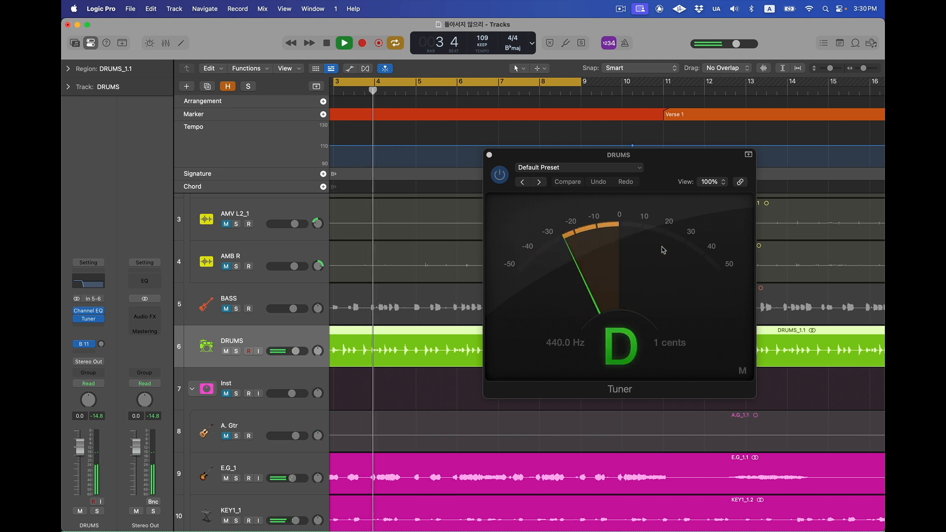
{"action": "key", "text": "space"}
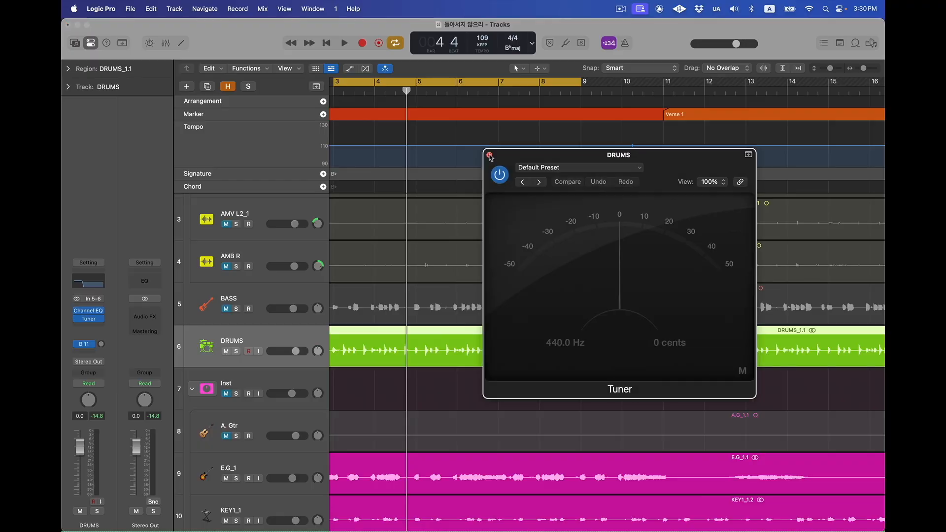
Close the Tuner and remove both the Channel EQ and the Tuner from the DRUMS track.
{"action": "left_click", "coordinate": [490, 156]}
{"action": "scroll", "coordinate": [380, 346], "scroll_direction": "left", "scroll_amount": 5}
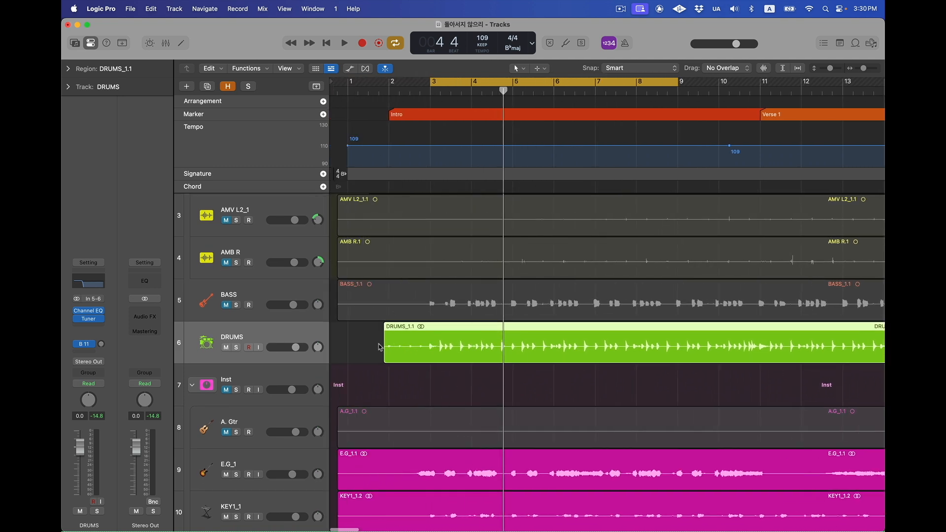
{"action": "scroll", "coordinate": [370, 366], "scroll_direction": "up", "scroll_amount": 2}
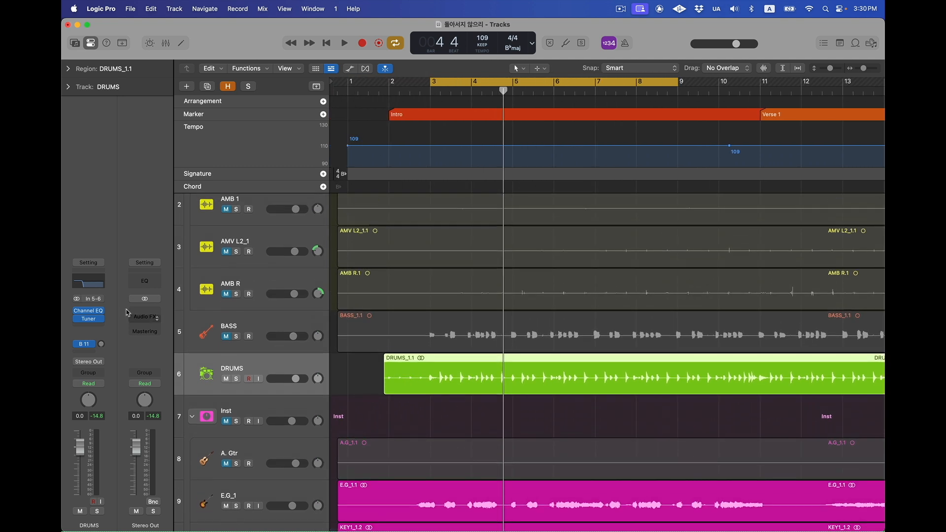
{"action": "left_click", "coordinate": [99, 314]}
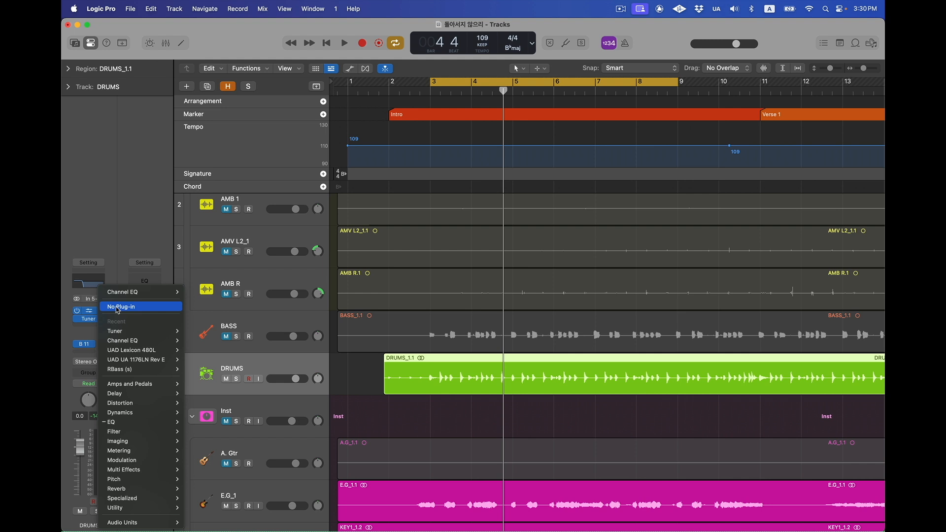
{"action": "left_click", "coordinate": [118, 307]}
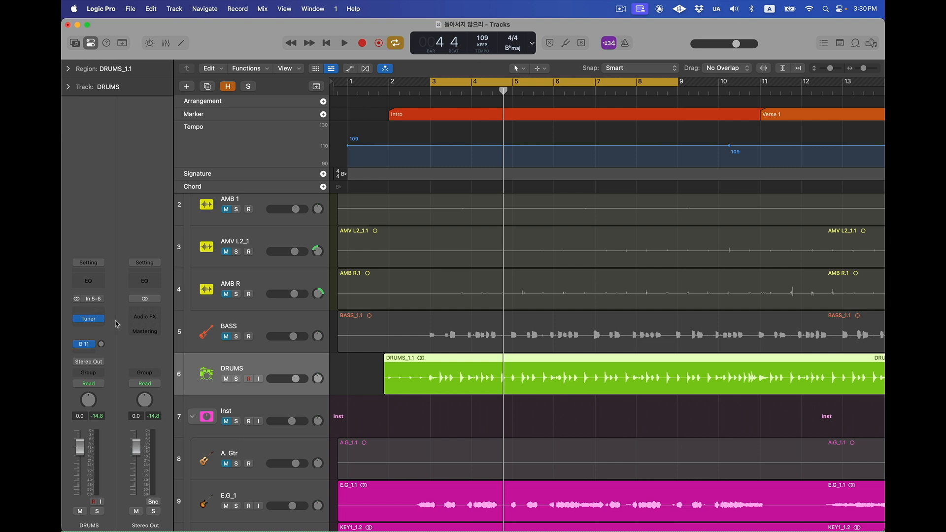
{"action": "left_click", "coordinate": [101, 320]}
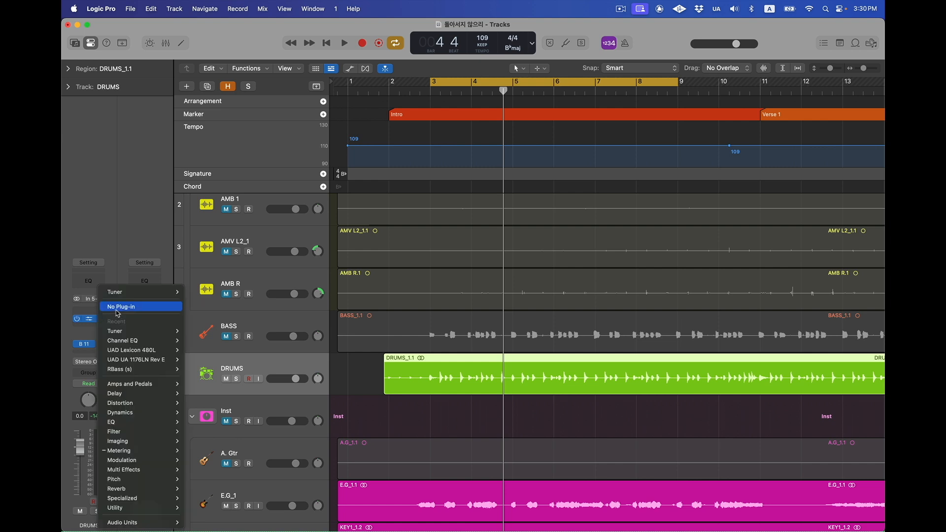
{"action": "left_click", "coordinate": [117, 311]}
Insert the Waves Torque (s) plug-in in stereo on the DRUMS track.
{"action": "left_click", "coordinate": [101, 322]}
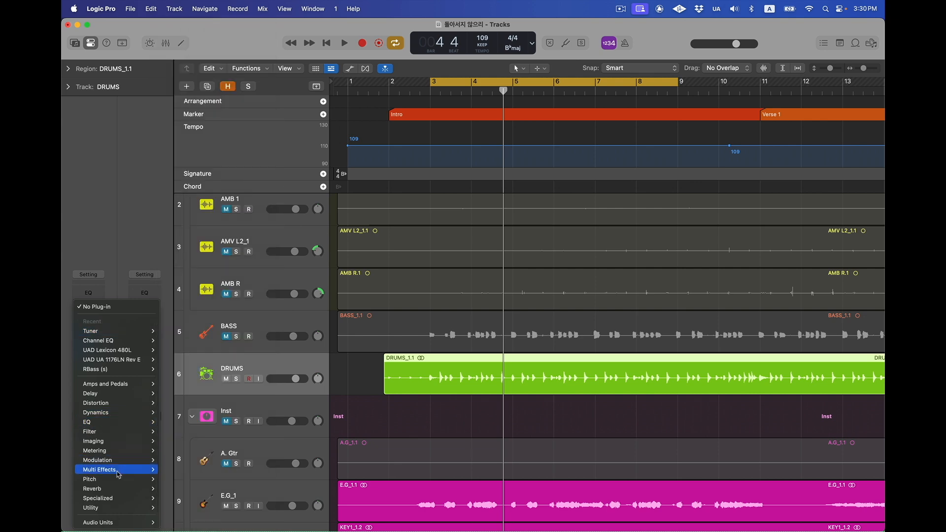
{"action": "mouse_move", "coordinate": [114, 524]}
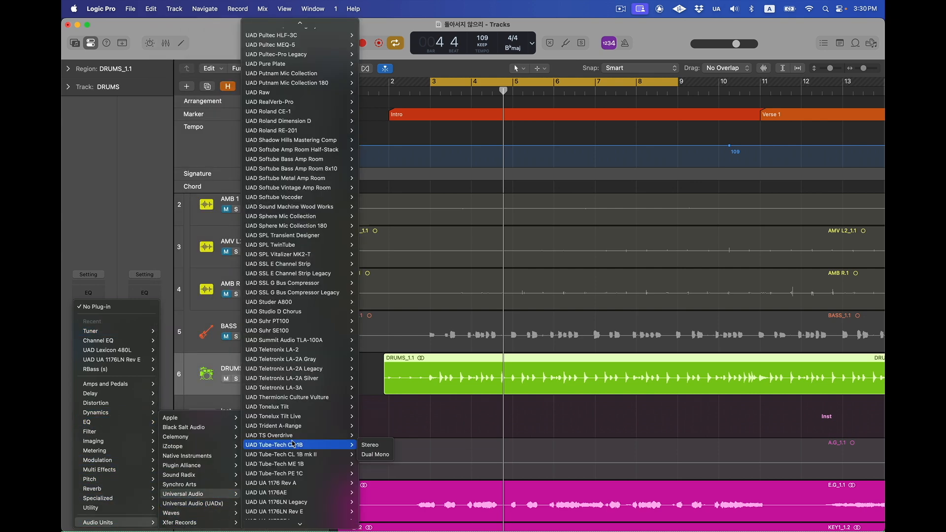
{"action": "mouse_move", "coordinate": [201, 515]}
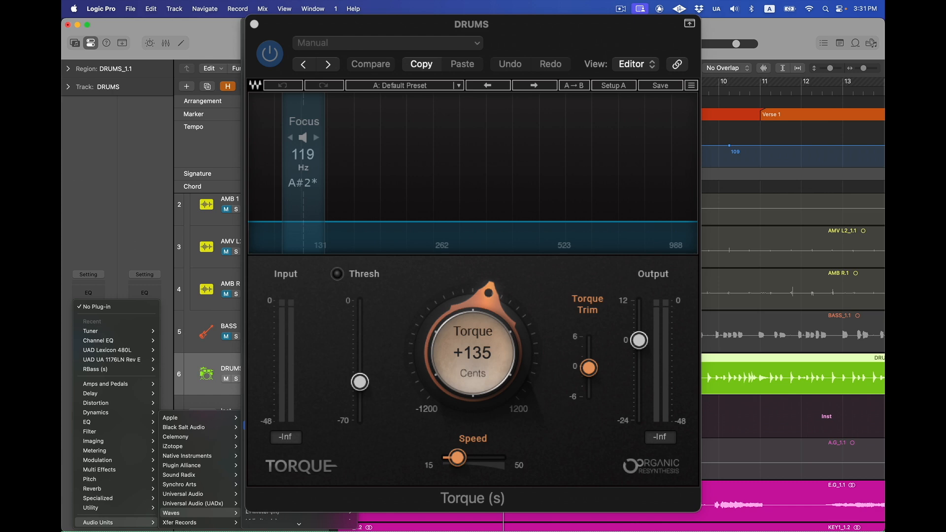
{"action": "scroll", "coordinate": [303, 393], "scroll_direction": "down", "scroll_amount": 4}
{"action": "scroll", "coordinate": [303, 392], "scroll_direction": "up", "scroll_amount": 3}
{"action": "scroll", "coordinate": [303, 392], "scroll_direction": "down", "scroll_amount": 10}
{"action": "scroll", "coordinate": [303, 392], "scroll_direction": "down", "scroll_amount": 15}
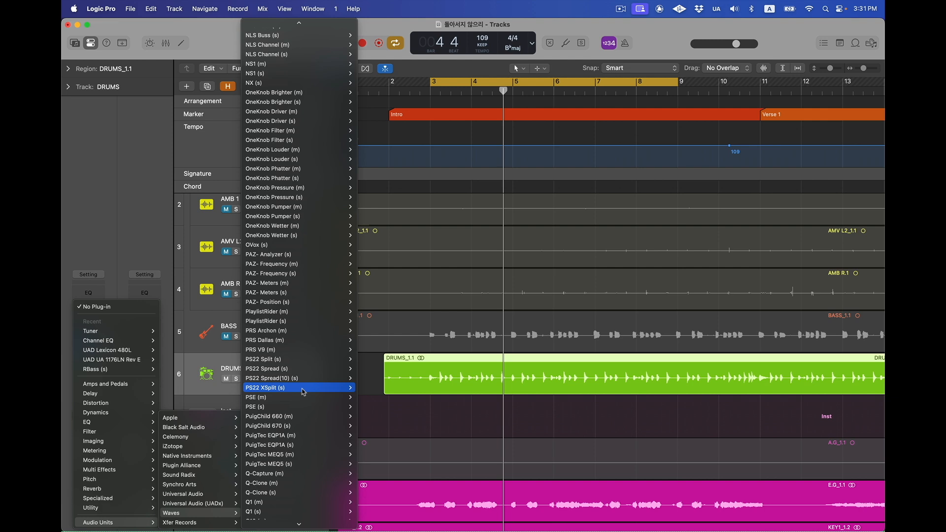
{"action": "scroll", "coordinate": [303, 392], "scroll_direction": "down", "scroll_amount": 15}
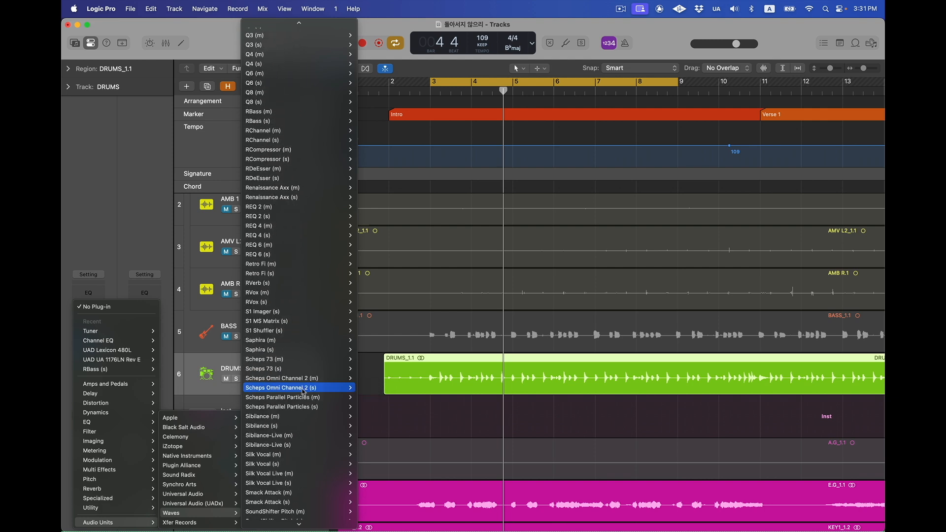
{"action": "mouse_move", "coordinate": [316, 273]}
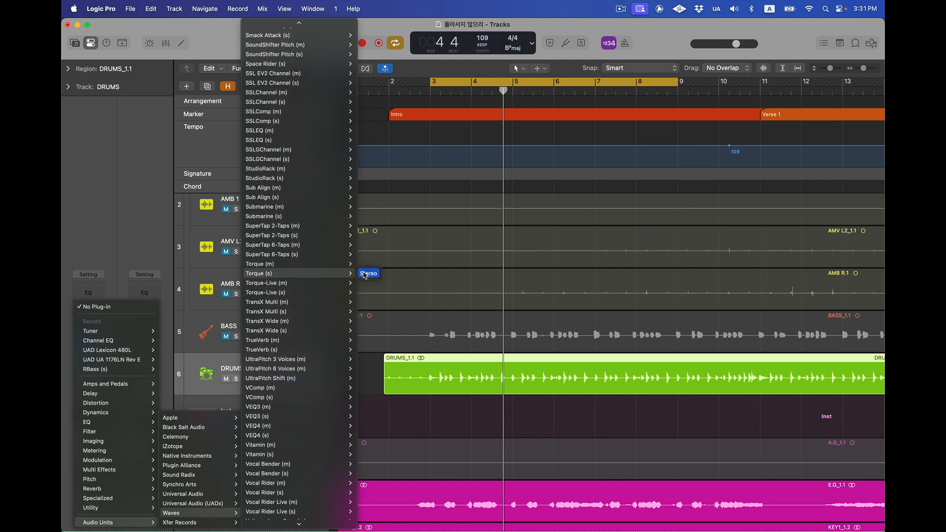
{"action": "left_click", "coordinate": [365, 274]}
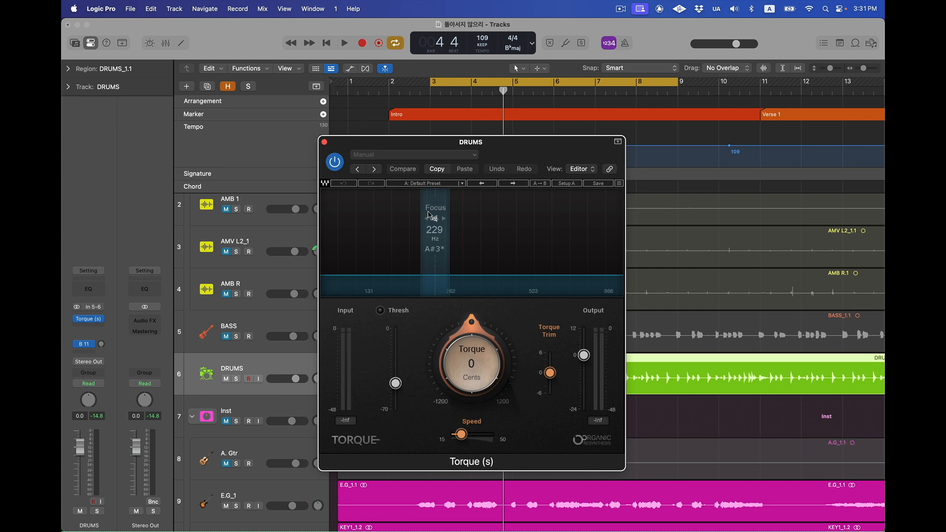
Set Torque's Focus to 119 Hz and its shift to +135 cents during playback, comparing the sound with the plug-in bypassed.
{"action": "left_click_drag", "start_coordinate": [431, 244], "coordinate": [347, 263]}
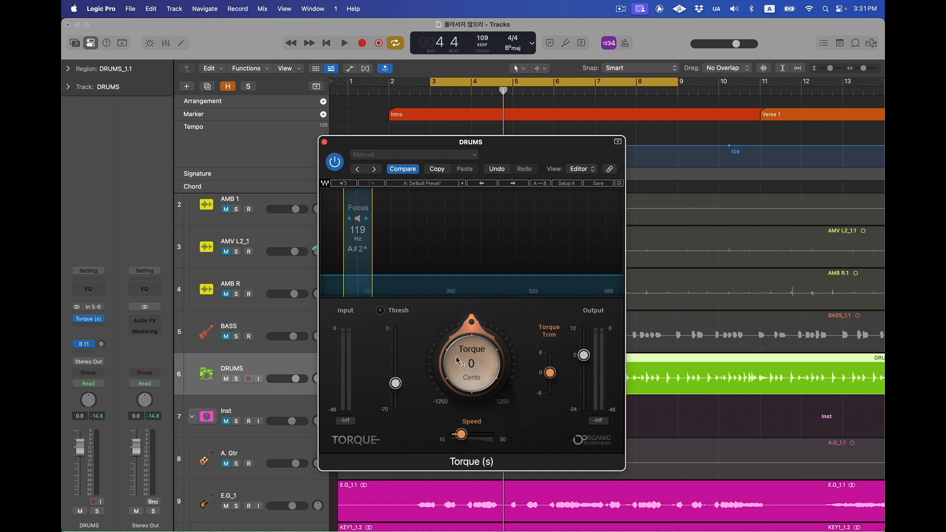
{"action": "key", "text": "space"}
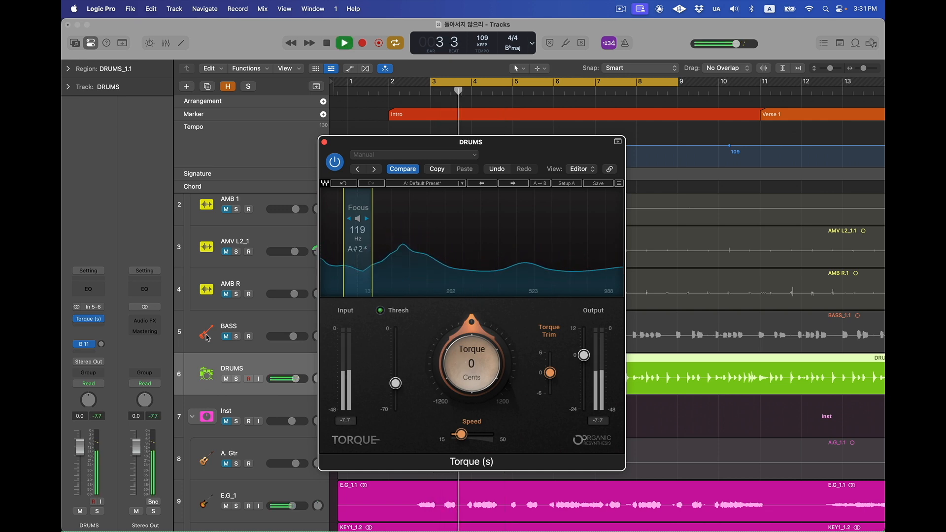
{"action": "left_click_drag", "start_coordinate": [453, 367], "coordinate": [450, 338]}
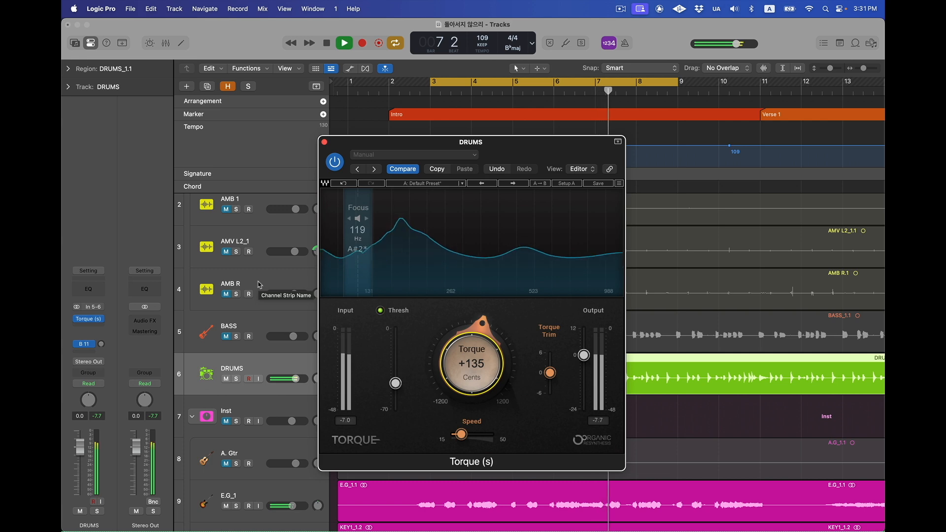
{"action": "left_click", "coordinate": [334, 162]}
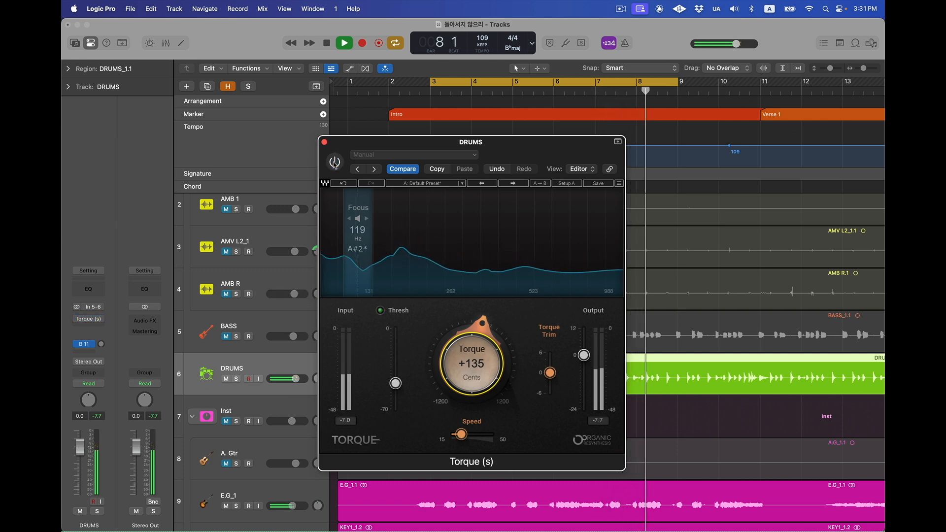
{"action": "left_click", "coordinate": [334, 162]}
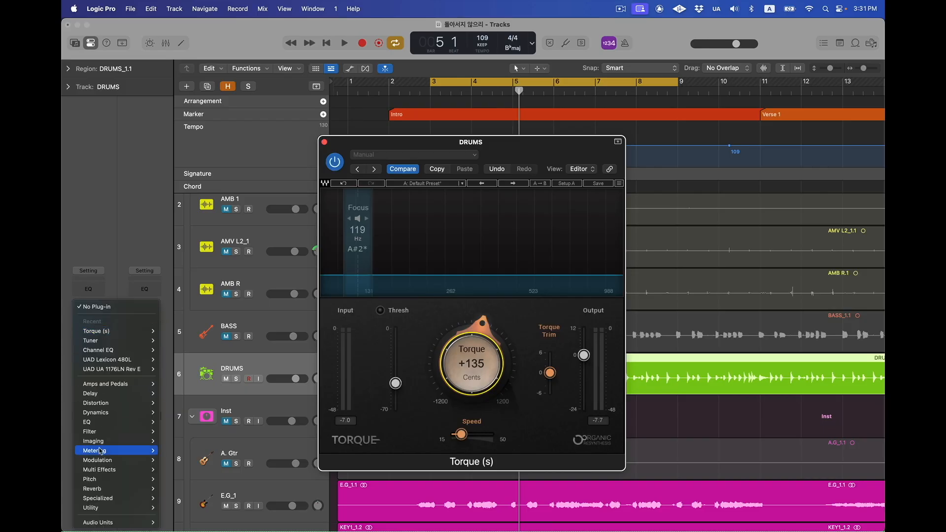
Insert the Waves RBass (s) plug-in after Torque on the DRUMS track.
{"action": "mouse_move", "coordinate": [107, 524]}
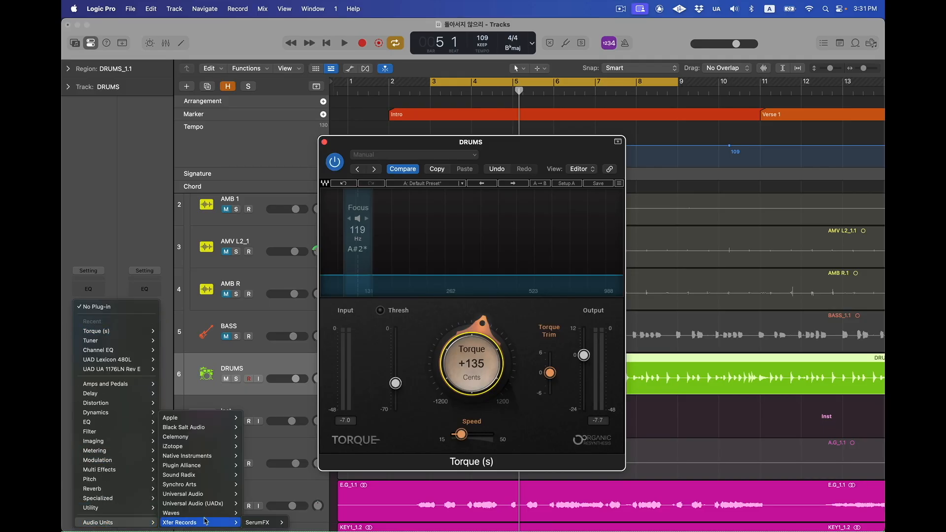
{"action": "mouse_move", "coordinate": [207, 516]}
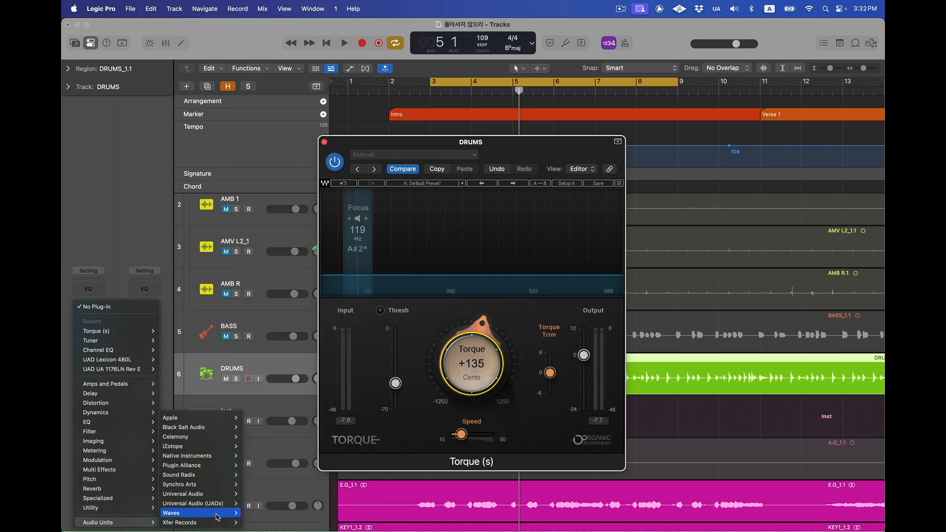
{"action": "scroll", "coordinate": [300, 443], "scroll_direction": "down", "scroll_amount": 20}
{"action": "scroll", "coordinate": [304, 408], "scroll_direction": "down", "scroll_amount": 10}
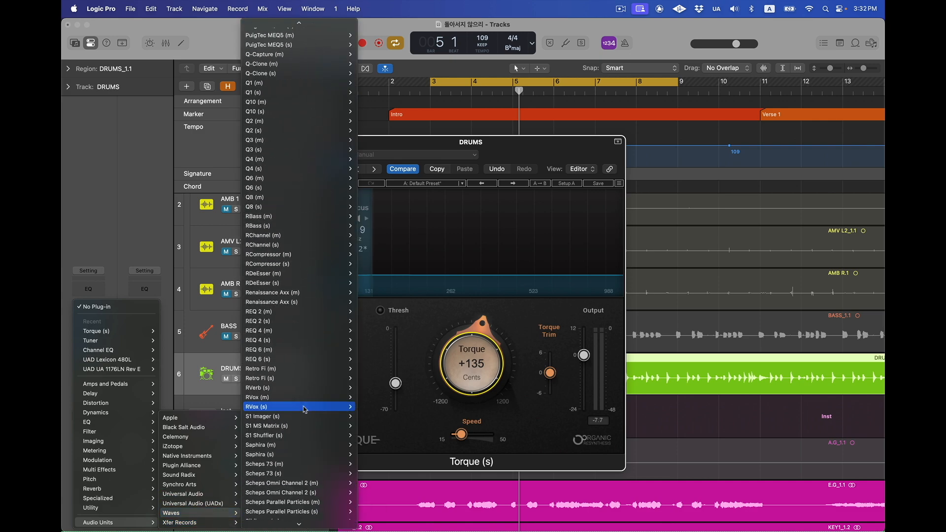
{"action": "left_click", "coordinate": [305, 409]}
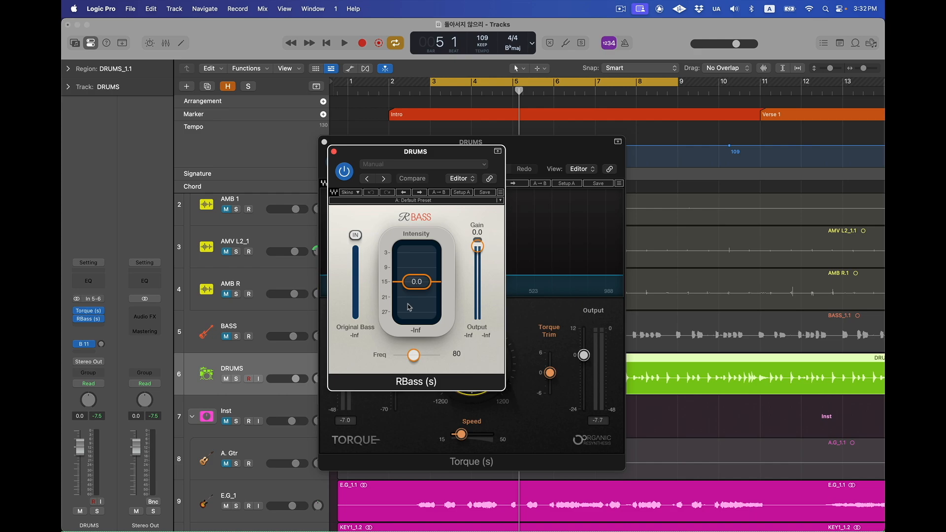
Switch to Safari and examine the low-octave note frequencies in Wikipedia's table of piano key frequencies.
{"action": "key", "text": "super+Tab"}
{"action": "scroll", "coordinate": [337, 223], "scroll_direction": "down", "scroll_amount": 20}
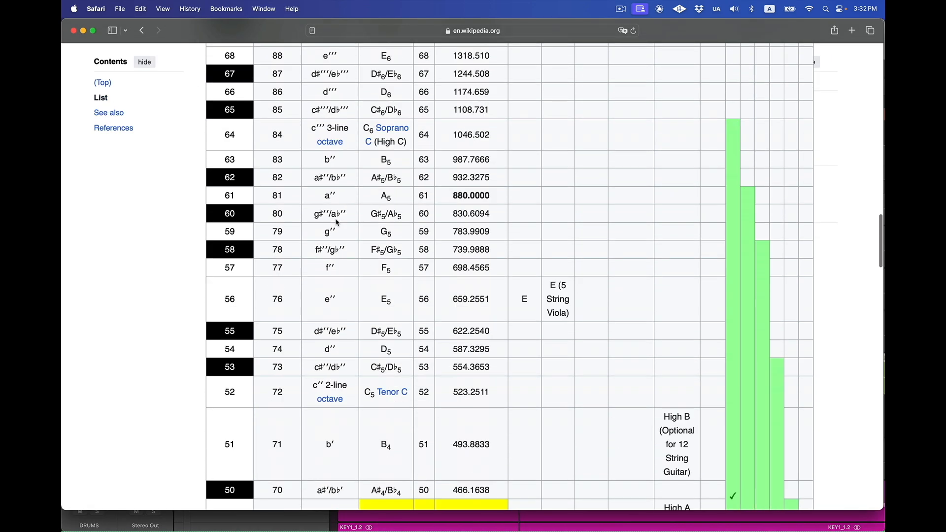
{"action": "scroll", "coordinate": [336, 223], "scroll_direction": "down", "scroll_amount": 5}
{"action": "scroll", "coordinate": [337, 223], "scroll_direction": "up", "scroll_amount": 3}
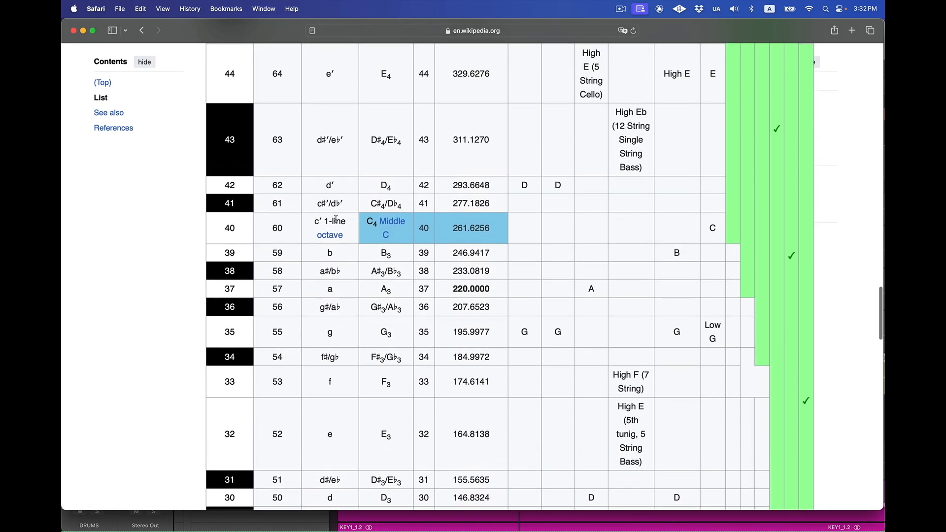
{"action": "scroll", "coordinate": [336, 223], "scroll_direction": "up", "scroll_amount": 10}
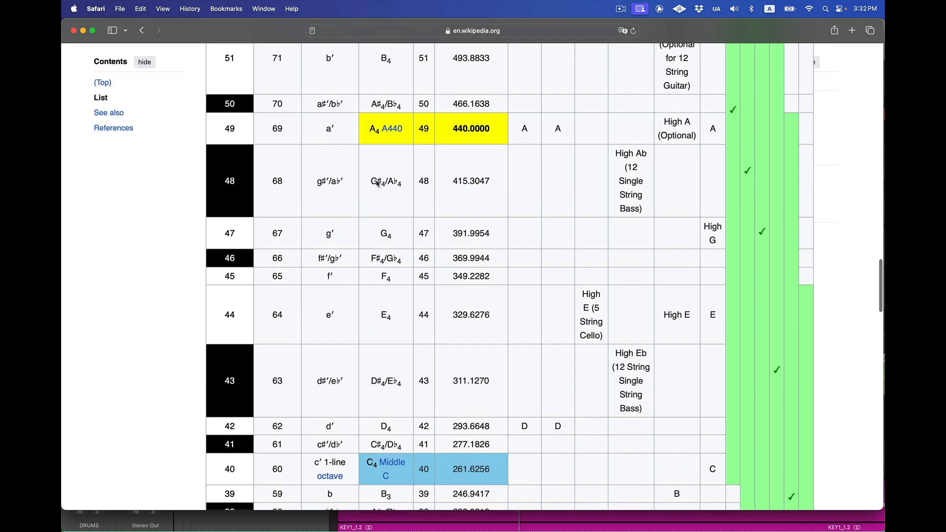
{"action": "scroll", "coordinate": [382, 190], "scroll_direction": "down", "scroll_amount": 1}
{"action": "scroll", "coordinate": [403, 202], "scroll_direction": "down", "scroll_amount": 20}
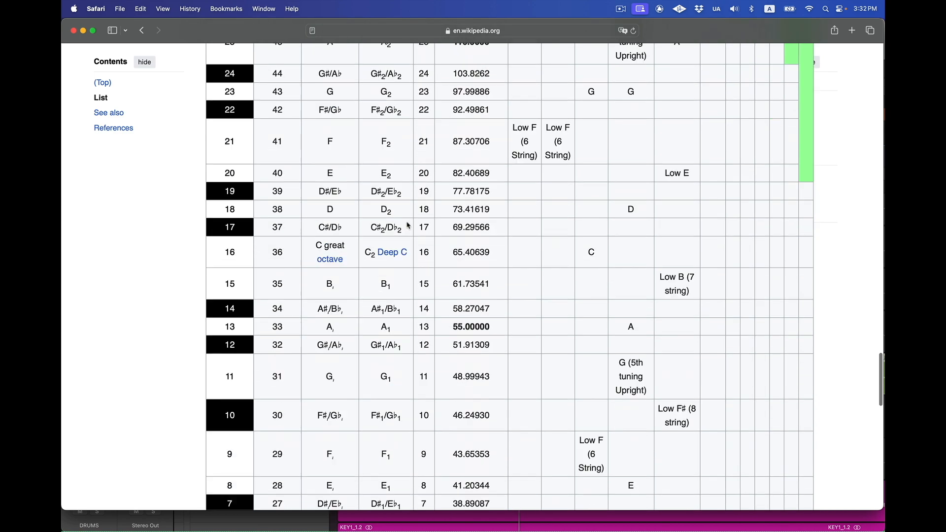
{"action": "scroll", "coordinate": [407, 222], "scroll_direction": "up", "scroll_amount": 4}
{"action": "scroll", "coordinate": [407, 226], "scroll_direction": "up", "scroll_amount": 6}
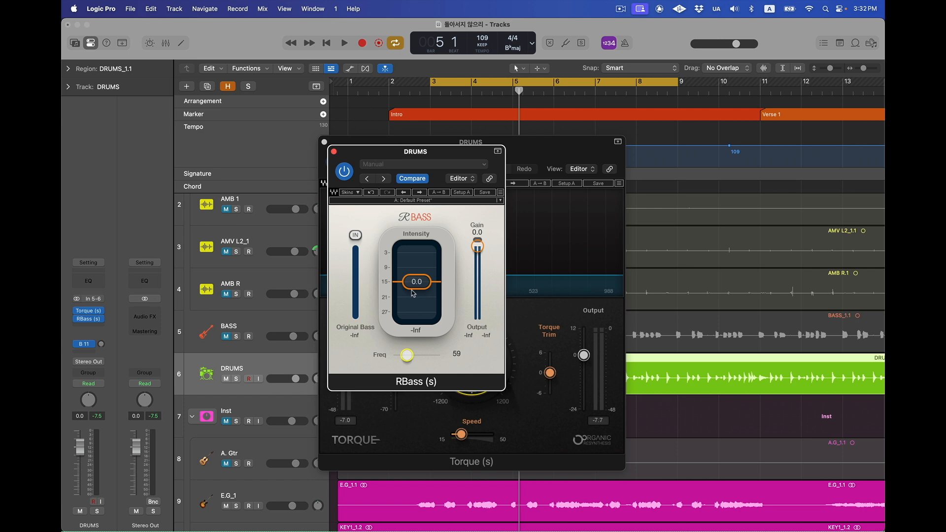
Set RBass's frequency to 59 and intensity to -4.7 during playback, comparing it bypassed, and close the RBass and Torque windows.
{"action": "key", "text": "space"}
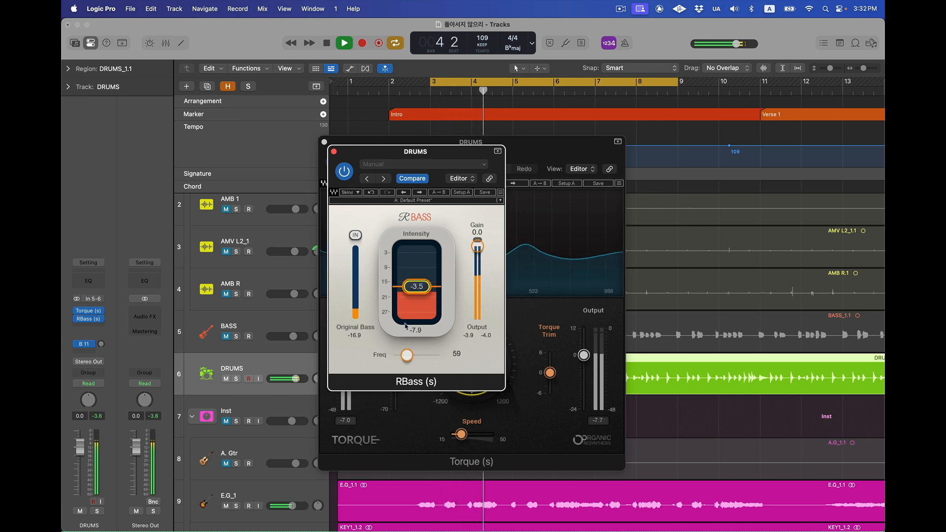
{"action": "left_click_drag", "start_coordinate": [419, 280], "coordinate": [419, 282]}
{"action": "left_click", "coordinate": [345, 172]}
{"action": "left_click", "coordinate": [346, 176]}
{"action": "left_click_drag", "start_coordinate": [417, 287], "coordinate": [418, 289]}
{"action": "left_click", "coordinate": [77, 320]}
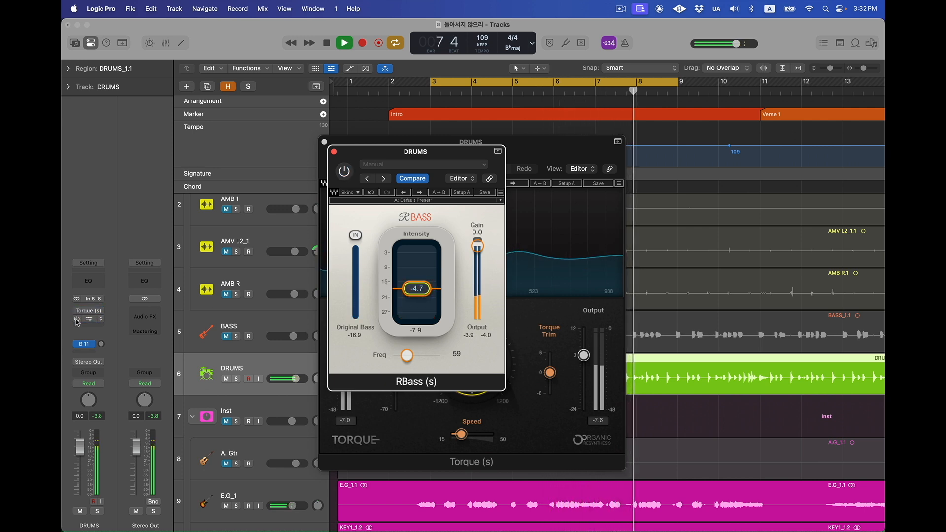
{"action": "left_click", "coordinate": [77, 319]}
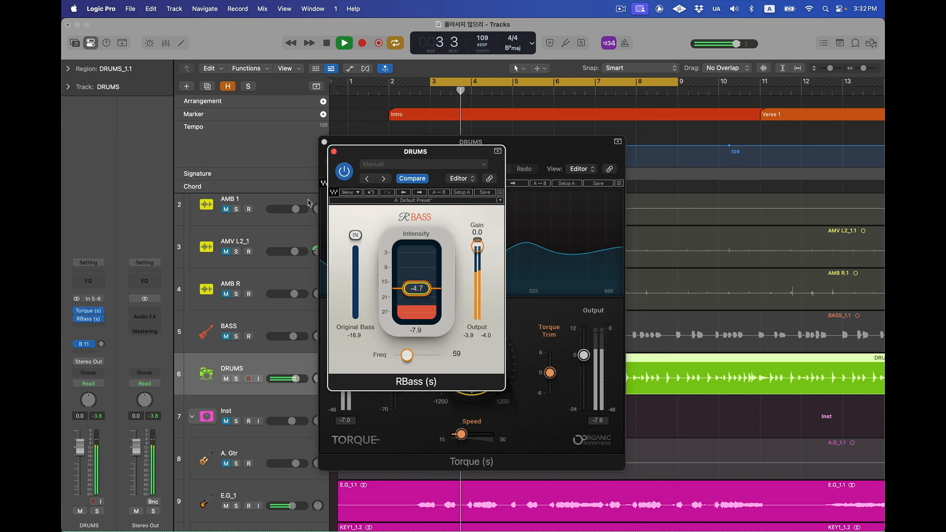
{"action": "left_click", "coordinate": [333, 151]}
{"action": "left_click", "coordinate": [324, 142]}
{"action": "key", "text": "space"}
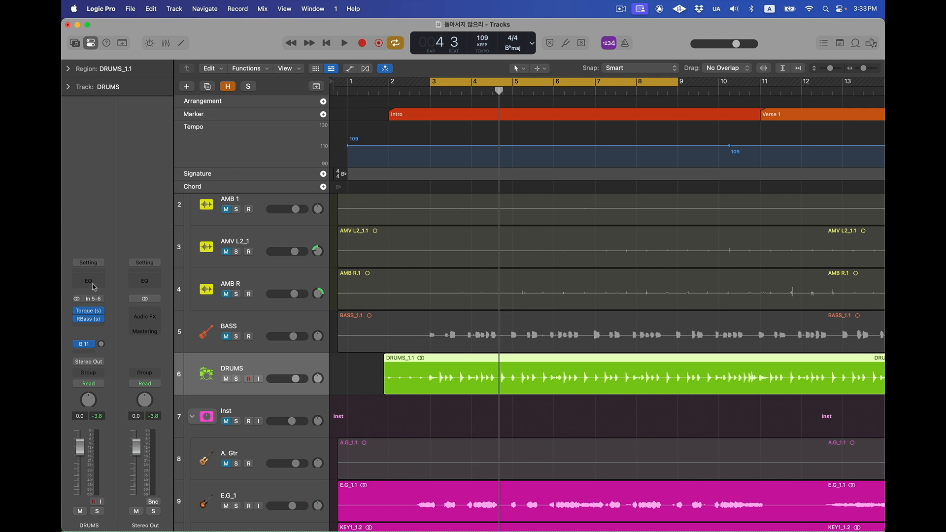
Insert a Channel EQ on the DRUMS track, setting the yellow bell band to 126 Hz at +0.9 dB and the adjacent green one to 240 Hz.
{"action": "left_click", "coordinate": [94, 286]}
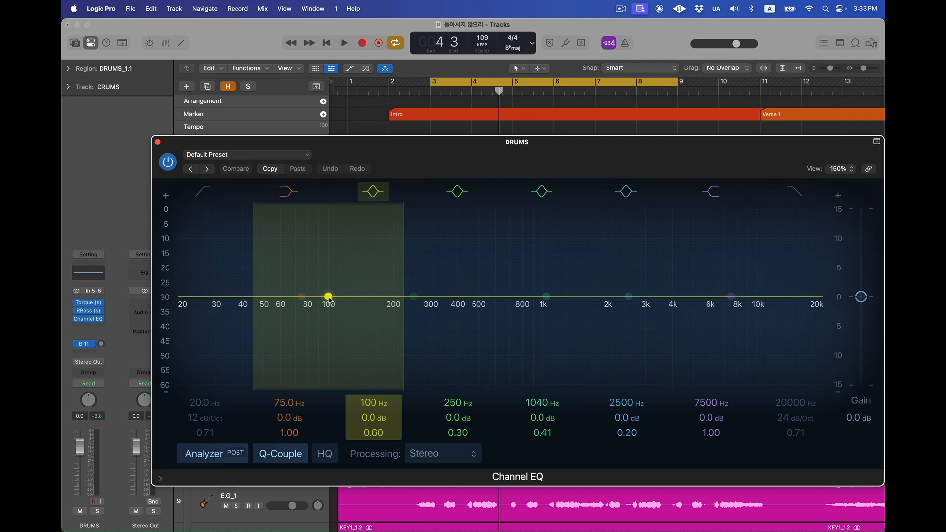
{"action": "left_click_drag", "start_coordinate": [328, 297], "coordinate": [355, 298]}
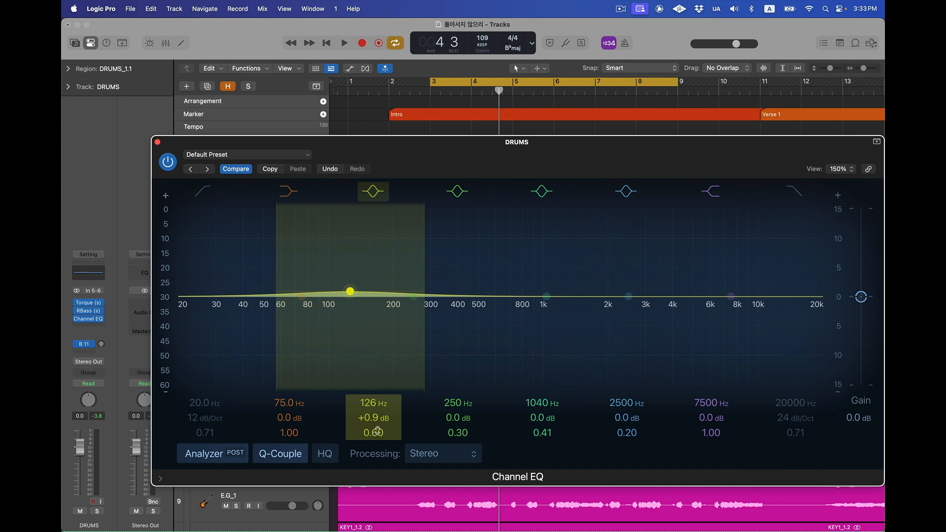
{"action": "type", "text": "40"}
{"action": "key", "text": "Return"}
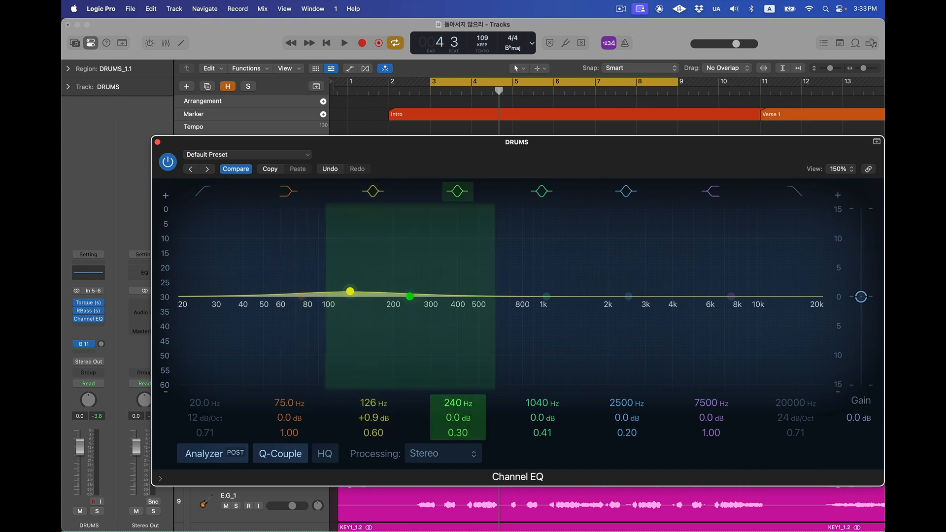
Narrow the Channel EQ's 126 Hz band to Q 5.00 and its 240 Hz band to Q 7.30.
{"action": "scroll", "coordinate": [462, 432], "scroll_direction": "up", "scroll_amount": 3}
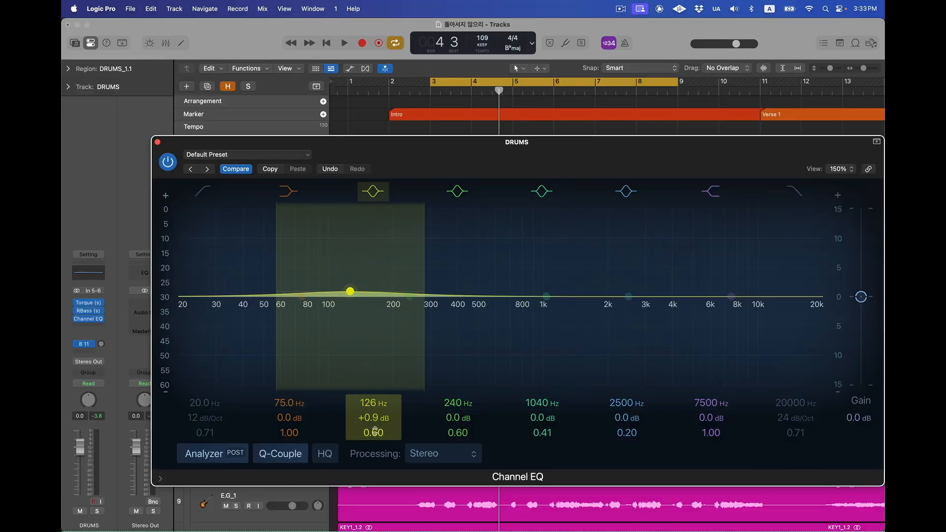
{"action": "scroll", "coordinate": [373, 432], "scroll_direction": "up", "scroll_amount": 10}
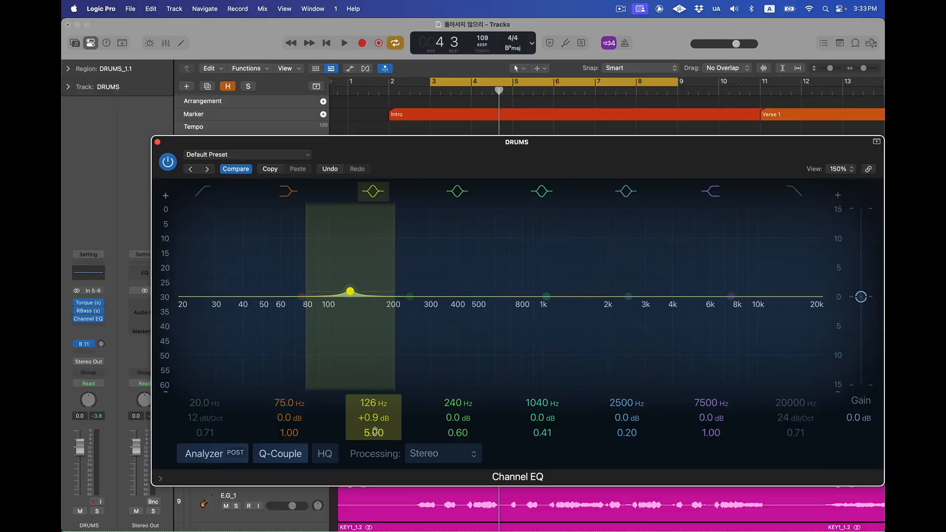
{"action": "scroll", "coordinate": [459, 432], "scroll_direction": "up", "scroll_amount": 12}
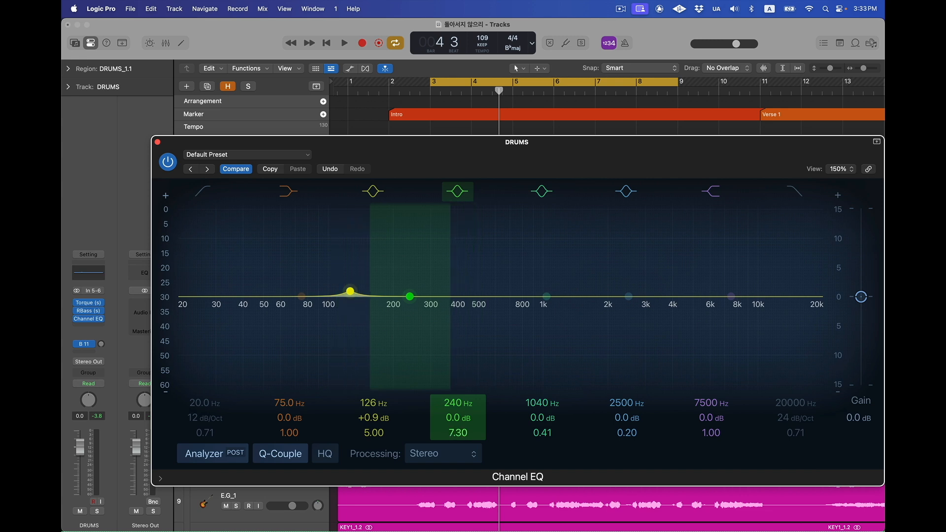
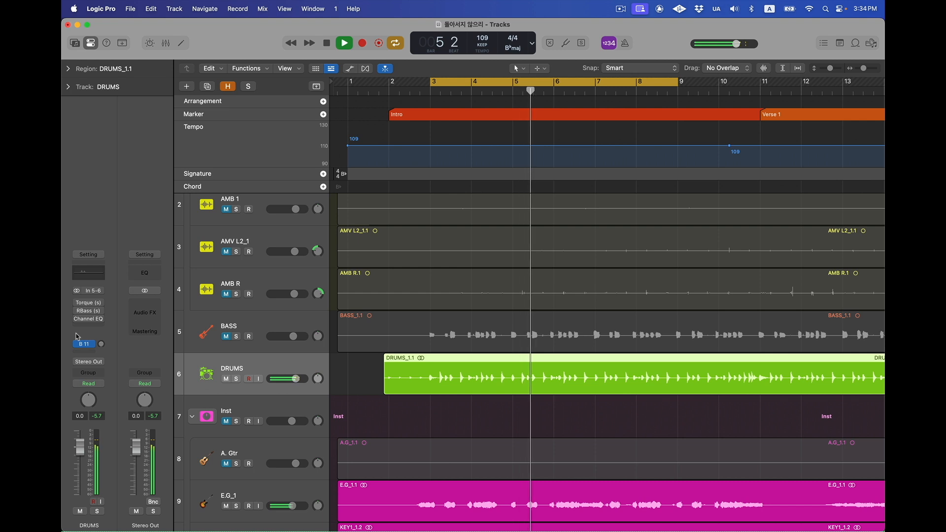
Turn Torque, RBass and Channel EQ back on for the DRUMS track and play the loop to hear them together.
{"action": "left_click", "coordinate": [77, 302]}
{"action": "key", "text": "space"}
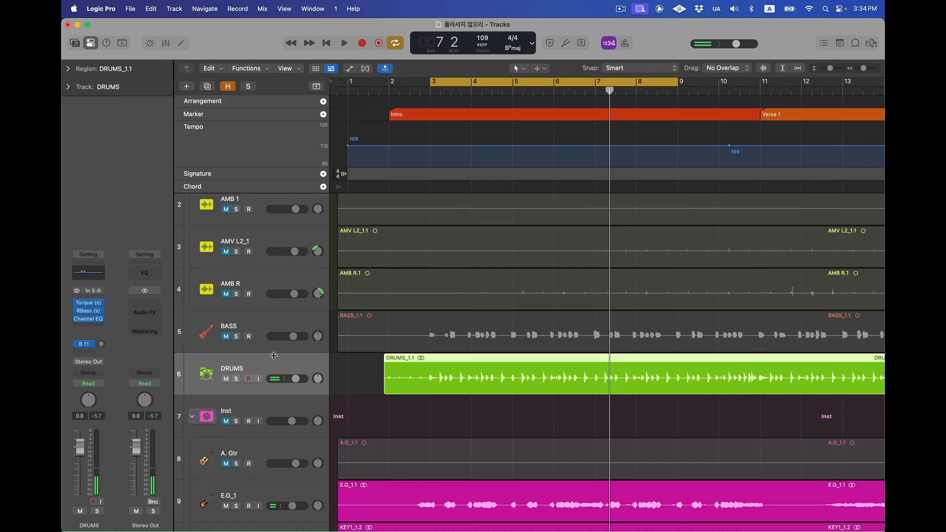
{"action": "scroll", "coordinate": [236, 335], "scroll_direction": "down", "scroll_amount": 1}
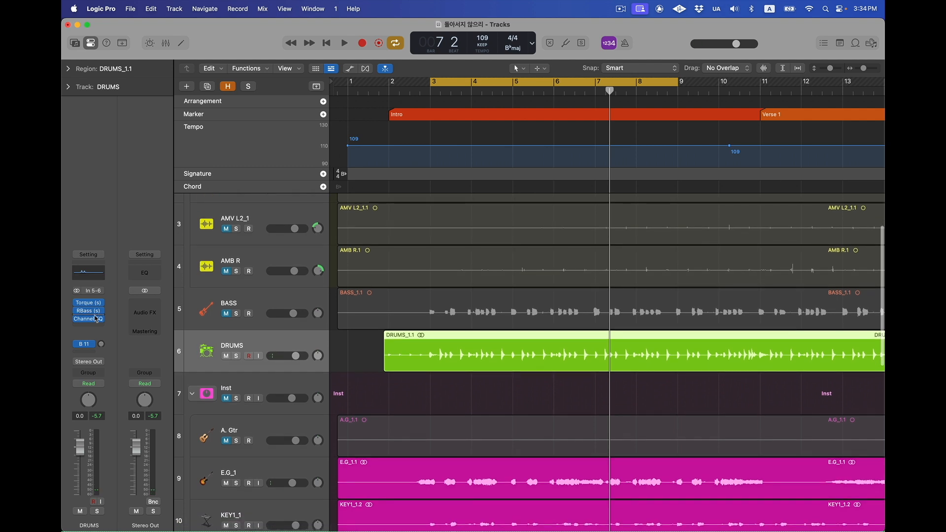
{"action": "left_click", "coordinate": [90, 329]}
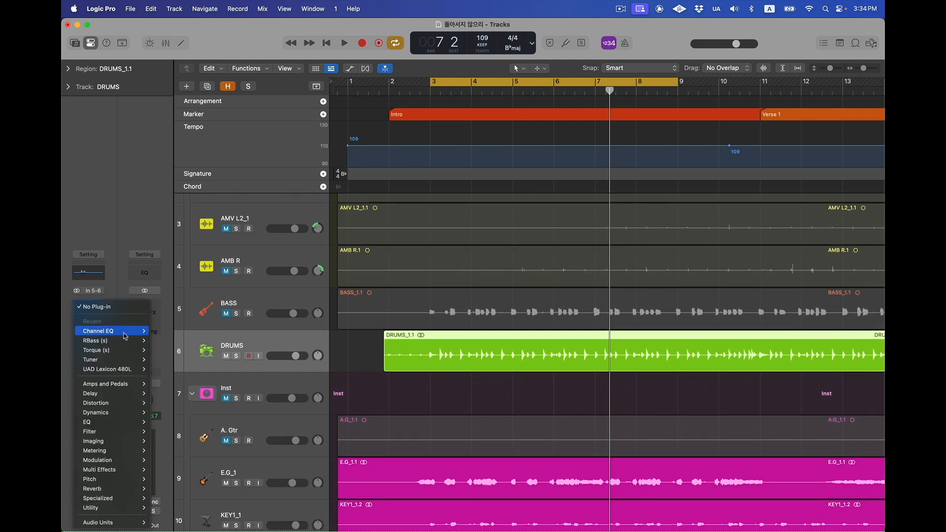
{"action": "left_click", "coordinate": [152, 205]}
{"action": "key", "text": "space"}
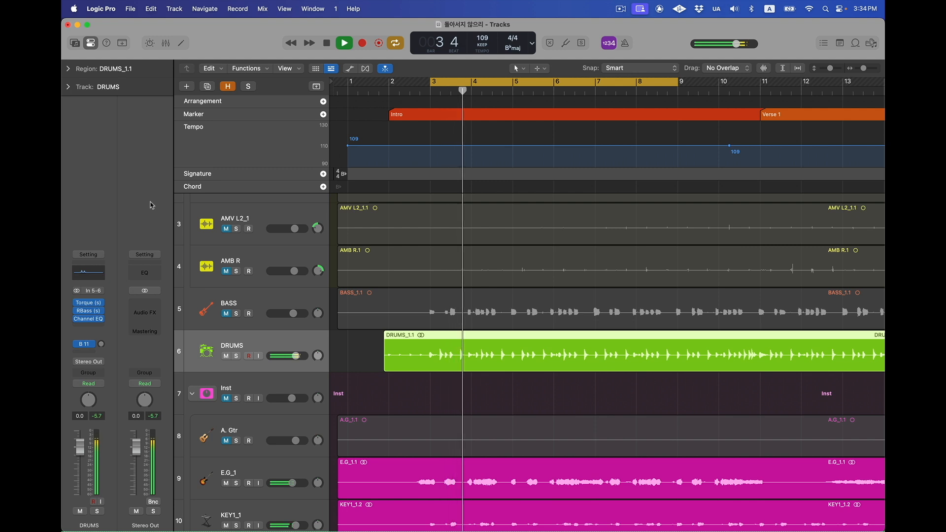
{"action": "key", "text": "space"}
Insert the Waves Smack Attack (s) plug-in after the Channel EQ on the DRUMS track.
{"action": "left_click", "coordinate": [98, 329]}
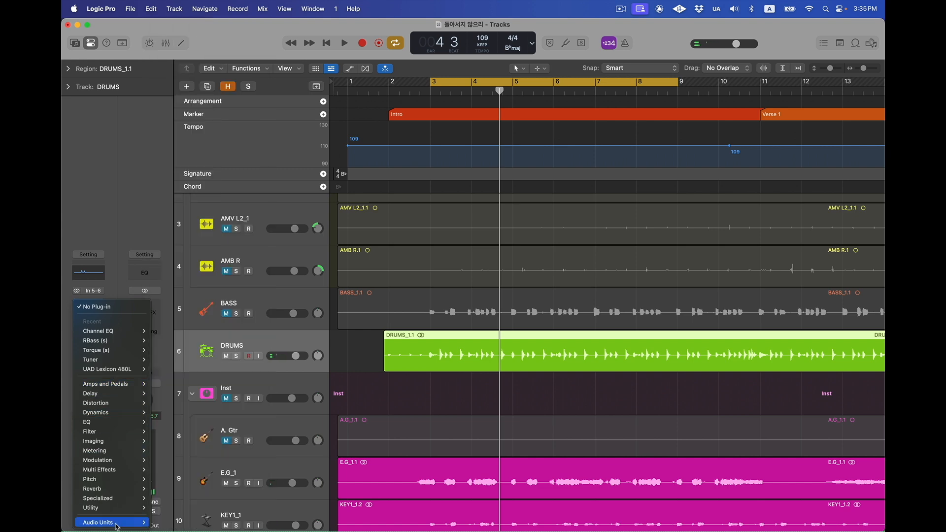
{"action": "mouse_move", "coordinate": [117, 523]}
{"action": "mouse_move", "coordinate": [192, 503]}
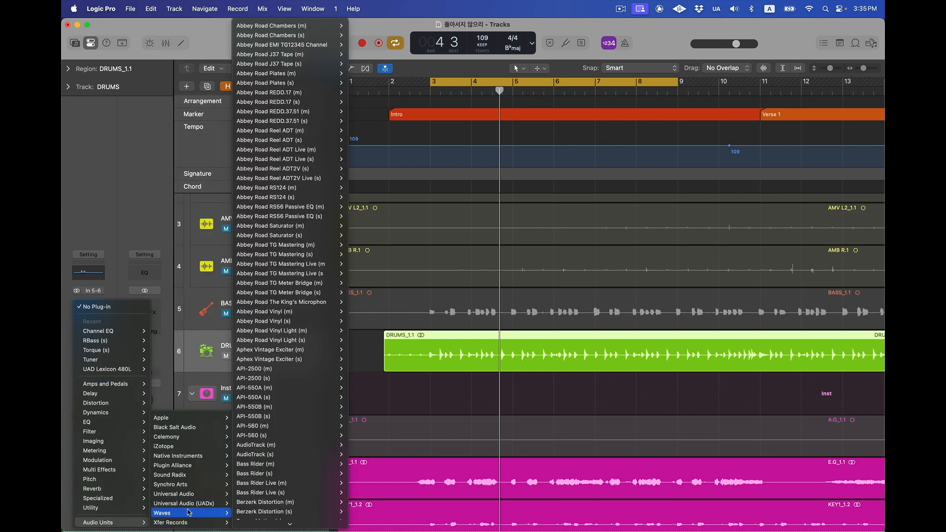
{"action": "scroll", "coordinate": [289, 506], "scroll_direction": "down", "scroll_amount": 15}
{"action": "scroll", "coordinate": [289, 508], "scroll_direction": "down", "scroll_amount": 20}
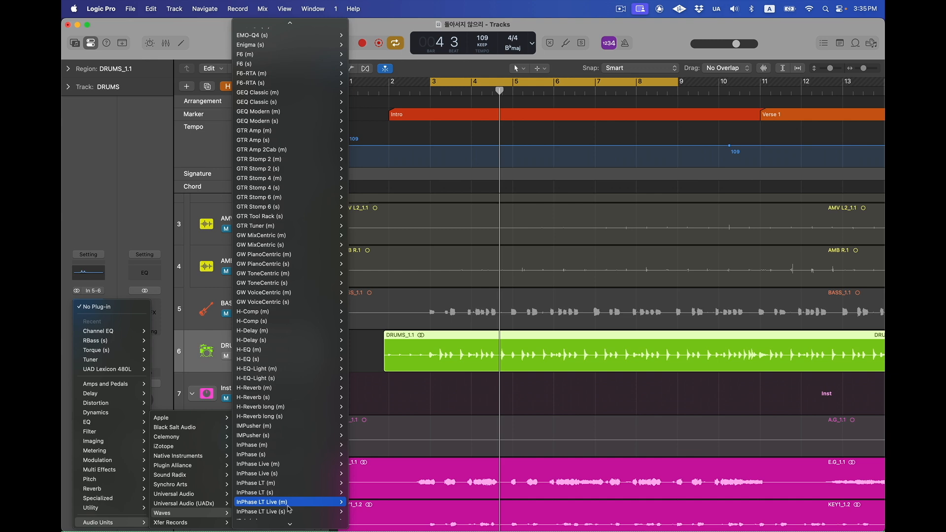
{"action": "scroll", "coordinate": [290, 509], "scroll_direction": "down", "scroll_amount": 20}
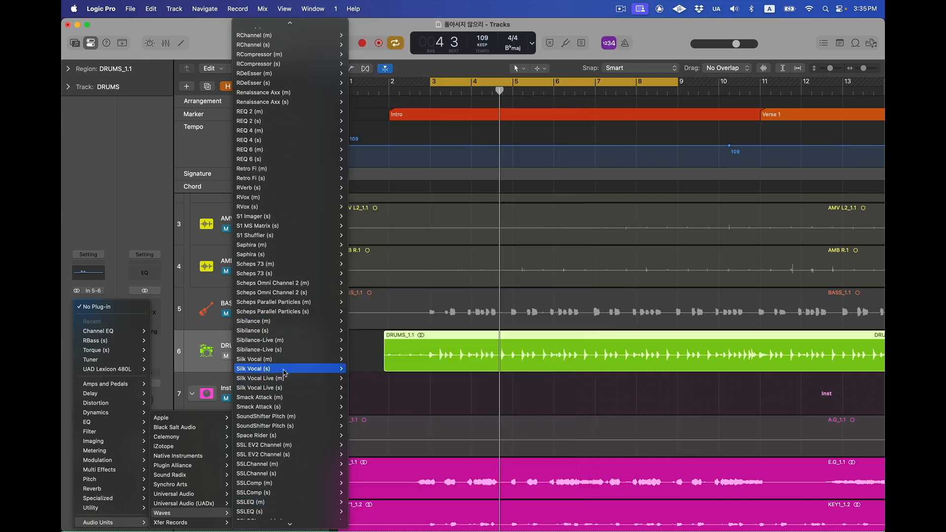
{"action": "mouse_move", "coordinate": [272, 397]}
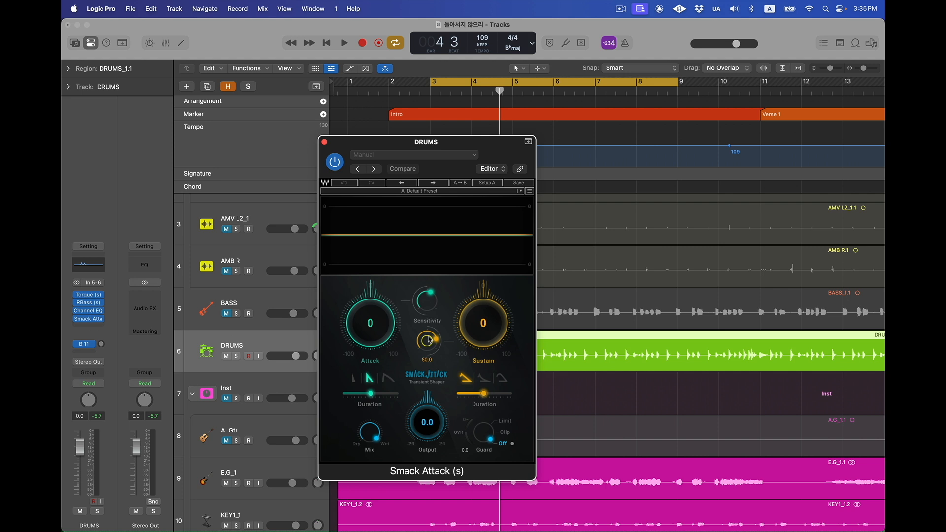
Set Smack Attack's Attack to 13 and choose the third attack shape while auditioning the drums in playback.
{"action": "left_click", "coordinate": [430, 341]}
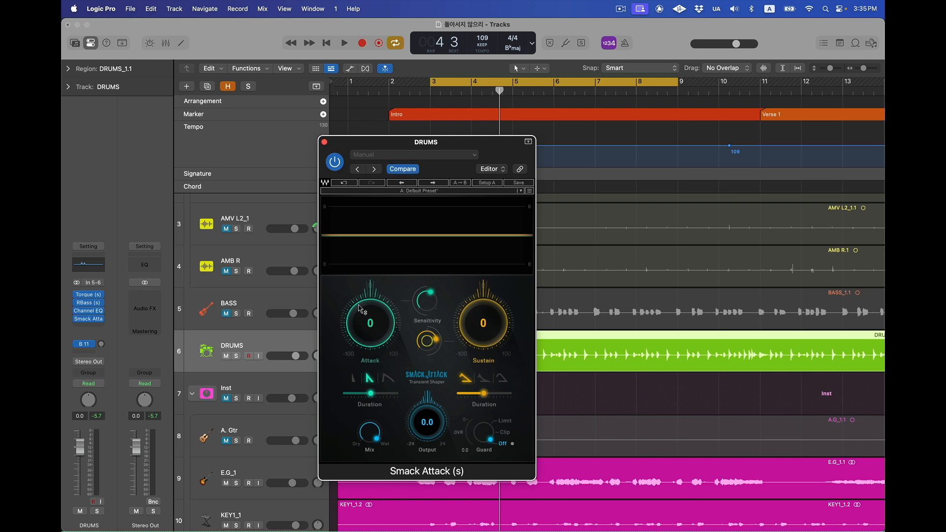
{"action": "key", "text": "space"}
{"action": "left_click_drag", "start_coordinate": [361, 324], "coordinate": [366, 304]}
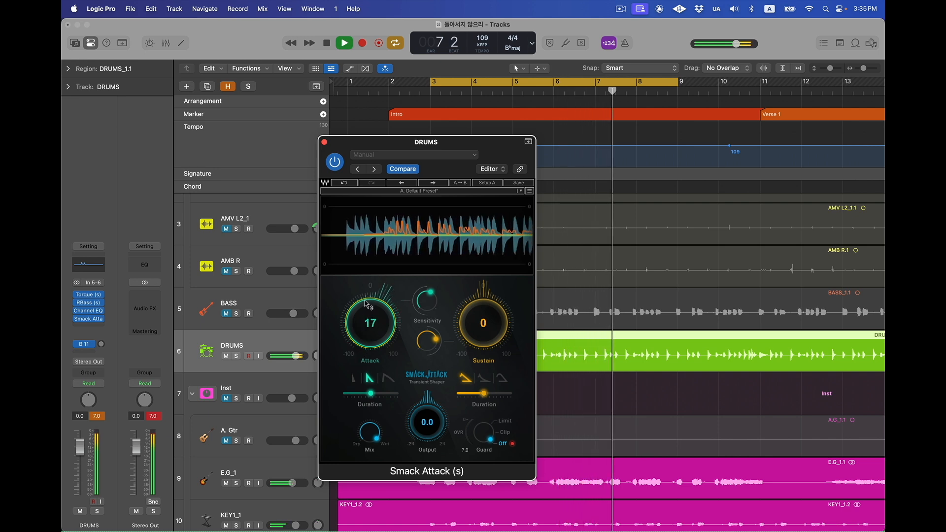
{"action": "key", "text": "space"}
{"action": "left_click", "coordinate": [387, 377]}
{"action": "key", "text": "space"}
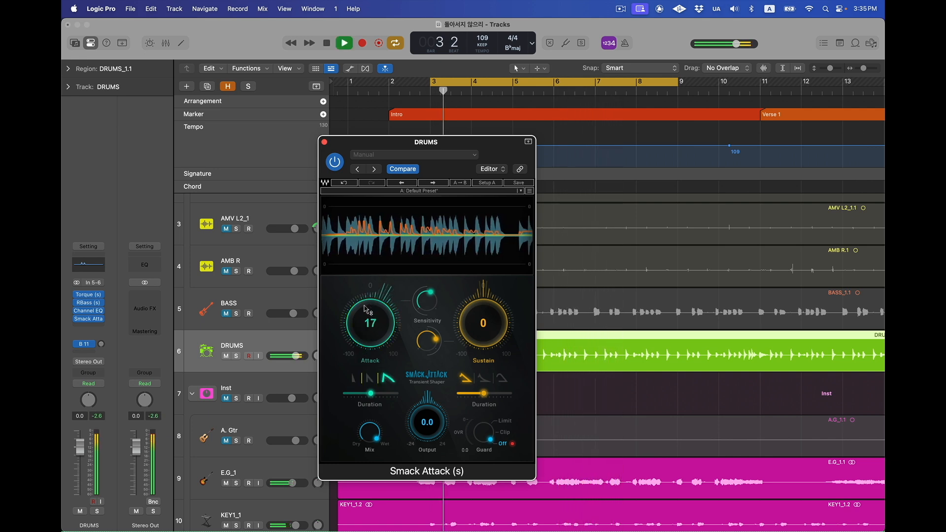
{"action": "left_click_drag", "start_coordinate": [365, 309], "coordinate": [364, 314]}
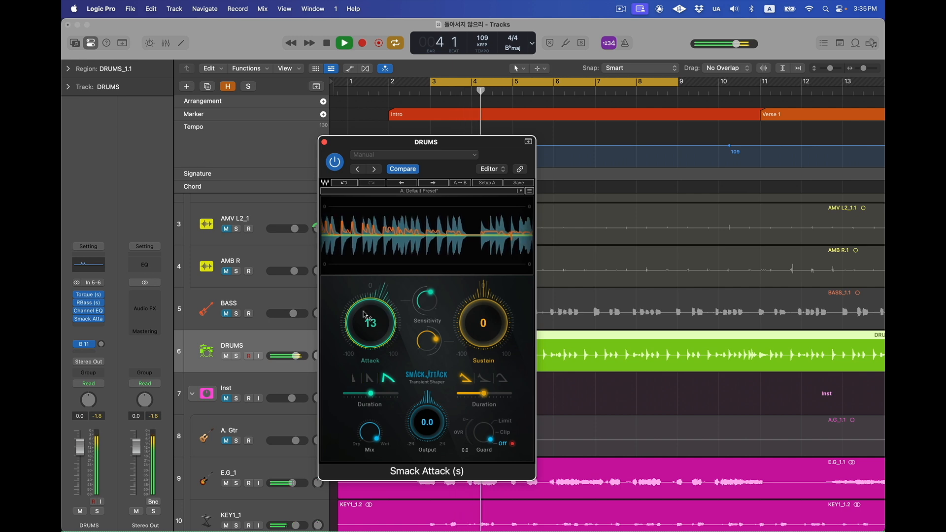
{"action": "key", "text": "space"}
Set Smack Attack's Sustain to 7 while auditioning the drums in playback.
{"action": "left_click_drag", "start_coordinate": [468, 323], "coordinate": [470, 313]}
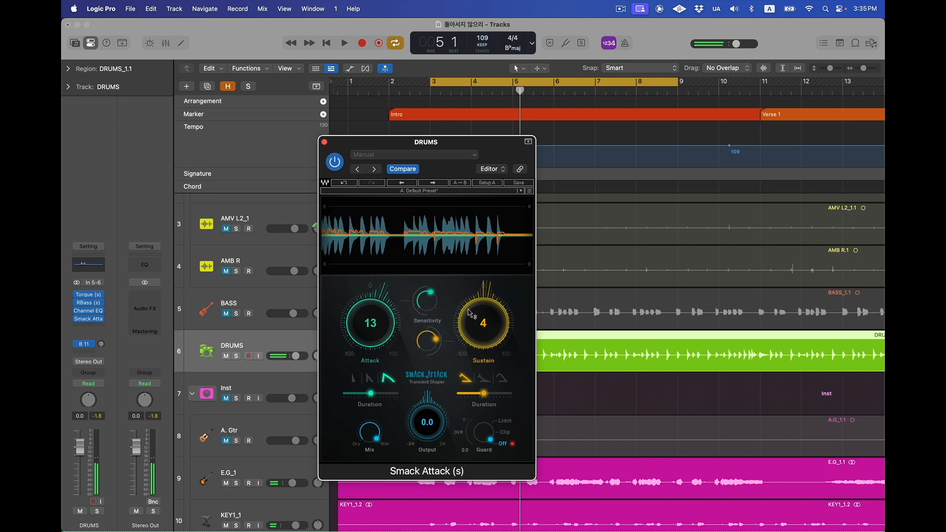
{"action": "key", "text": "space"}
{"action": "scroll", "coordinate": [469, 325], "scroll_direction": "up", "scroll_amount": 1}
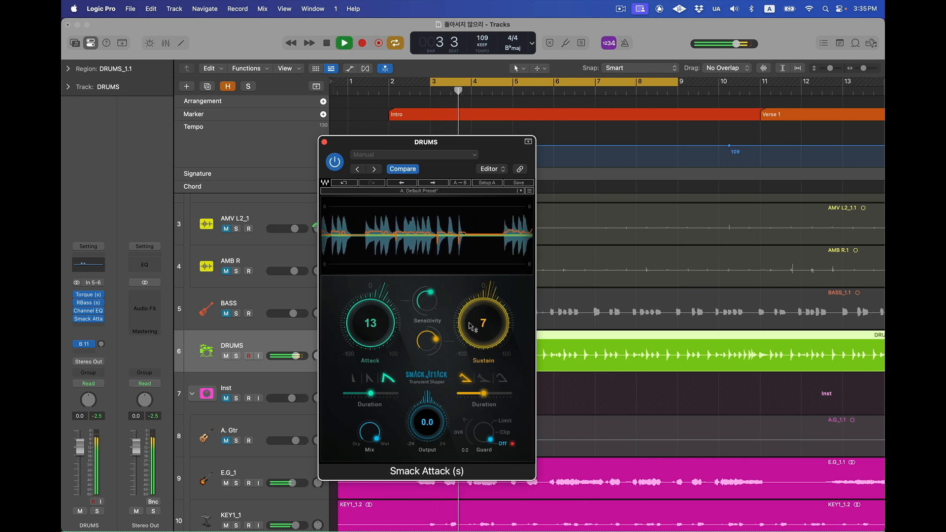
{"action": "key", "text": "space"}
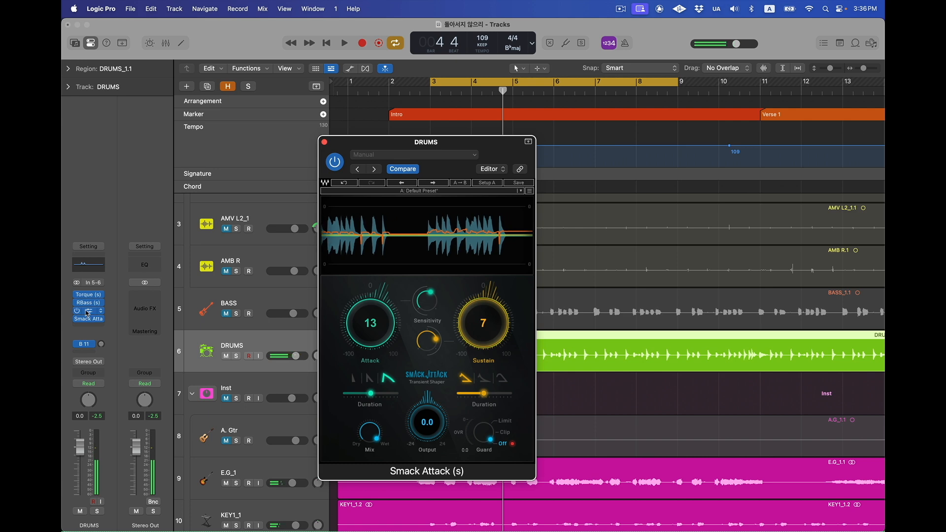
Open the DRUMS track's Channel EQ and RBass, lower RBass's output gain to -3.0 during a check in playback, and close RBass.
{"action": "left_click", "coordinate": [87, 311]}
{"action": "left_click", "coordinate": [88, 302]}
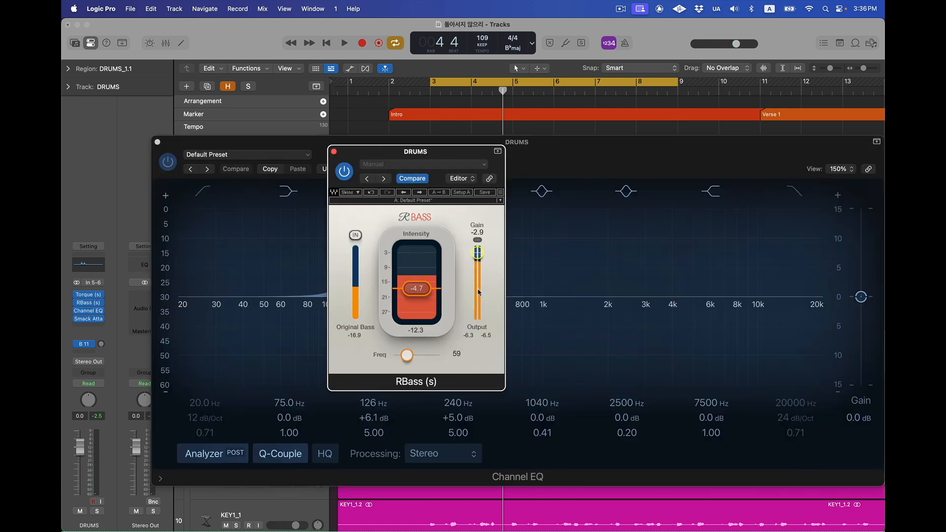
{"action": "key", "text": "space"}
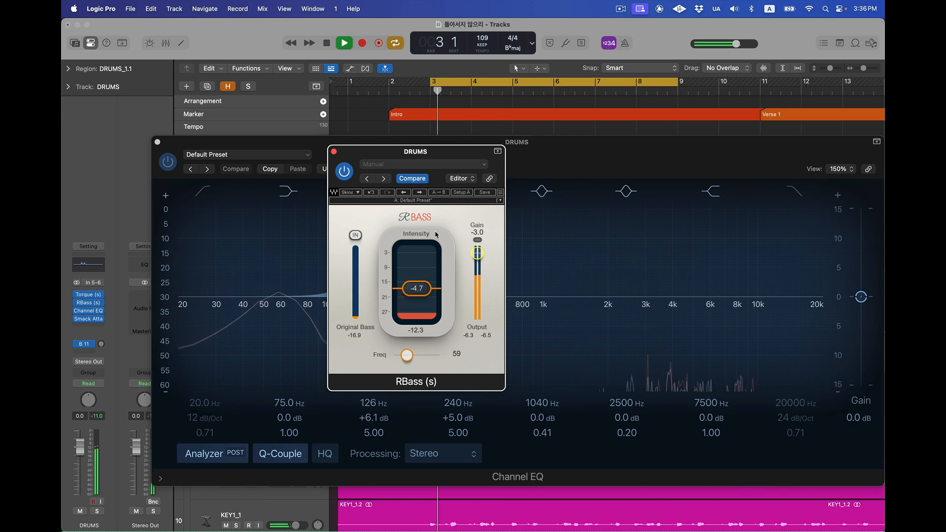
{"action": "left_click", "coordinate": [334, 151]}
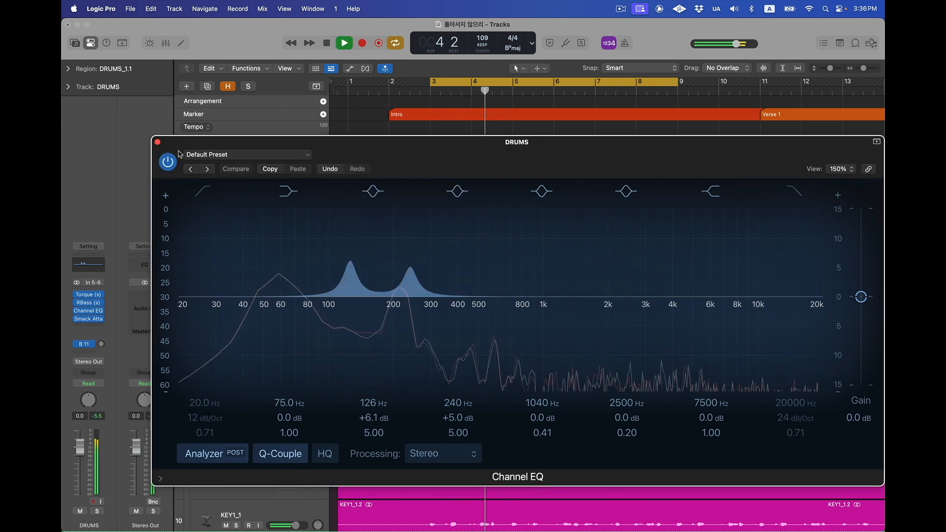
Close the Channel EQ, compare the drums with Smack Attack bypassed and enabled during playback, and close Smack Attack.
{"action": "left_click", "coordinate": [157, 141]}
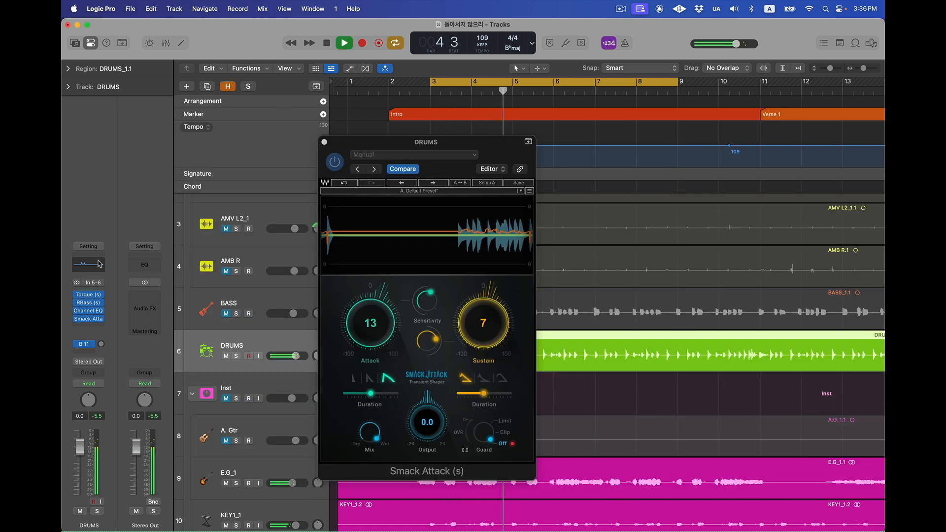
{"action": "left_click", "coordinate": [334, 162]}
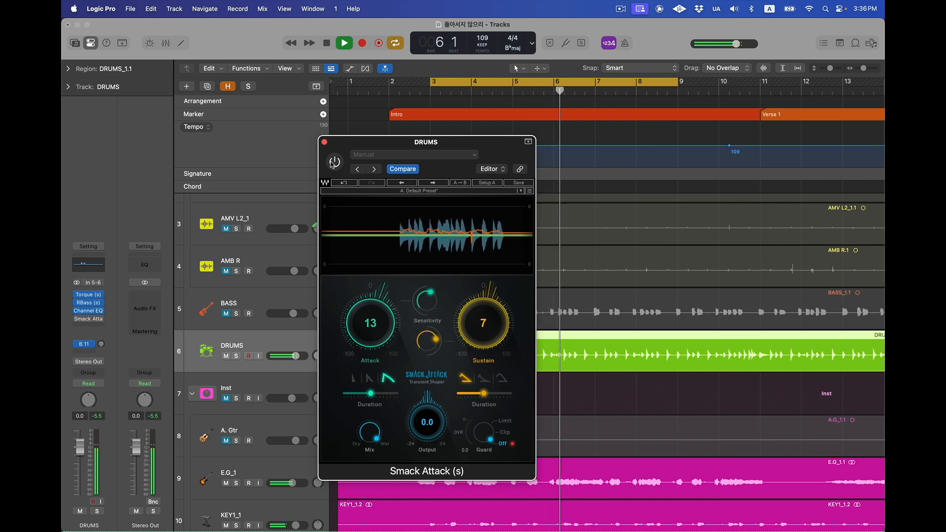
{"action": "left_click", "coordinate": [334, 162]}
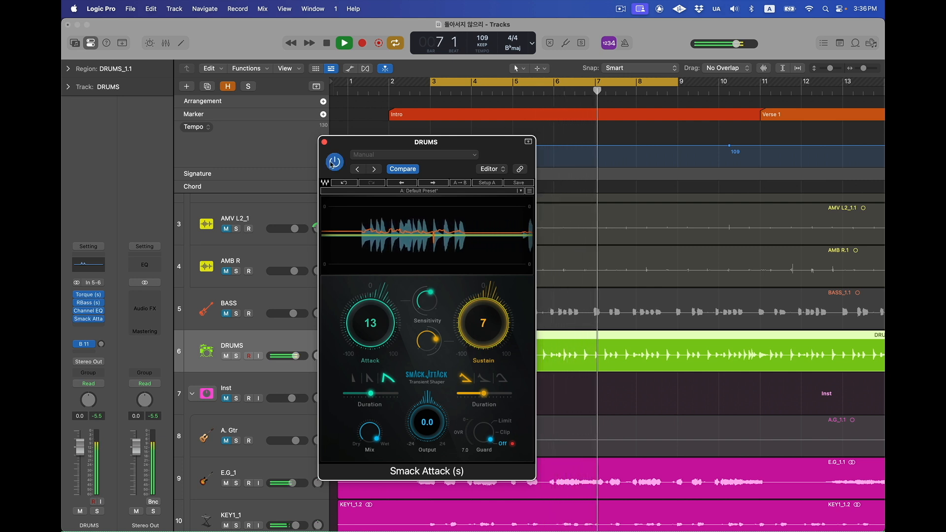
{"action": "left_click", "coordinate": [325, 143]}
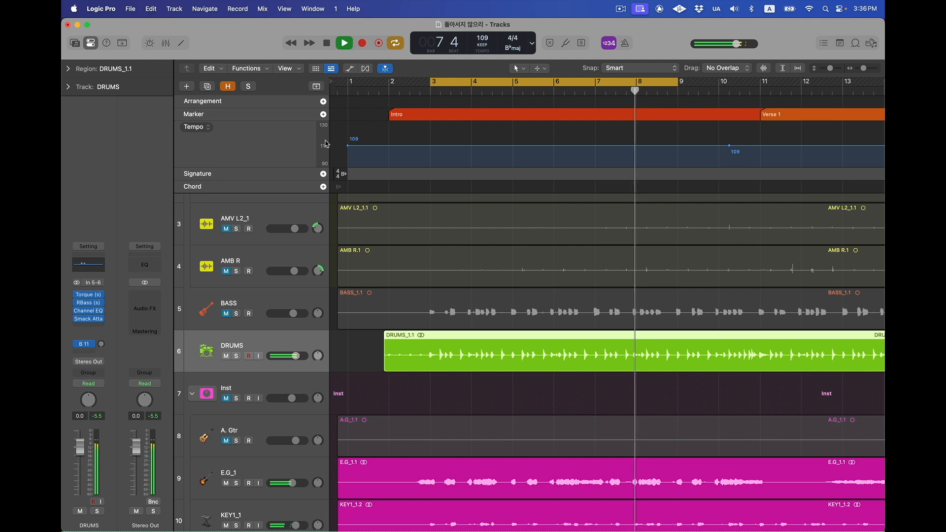
{"action": "key", "text": "space"}
Reopen Smack Attack on the DRUMS track, audition the drums with it in playback, and close it.
{"action": "left_click", "coordinate": [95, 320]}
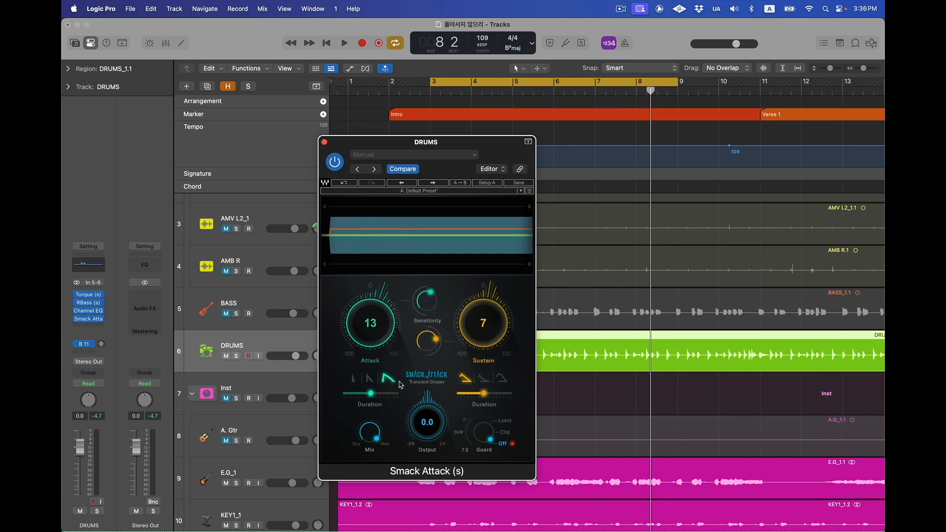
{"action": "key", "text": "space"}
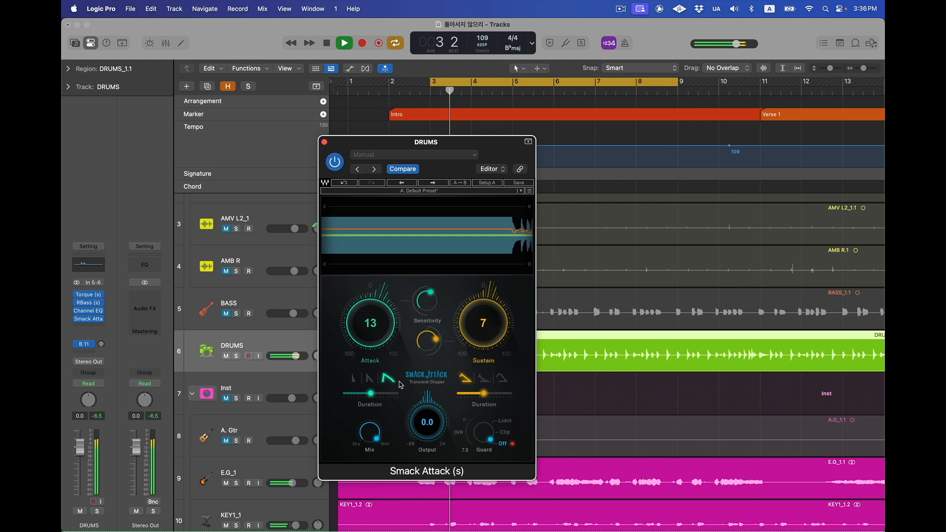
{"action": "left_click", "coordinate": [324, 142]}
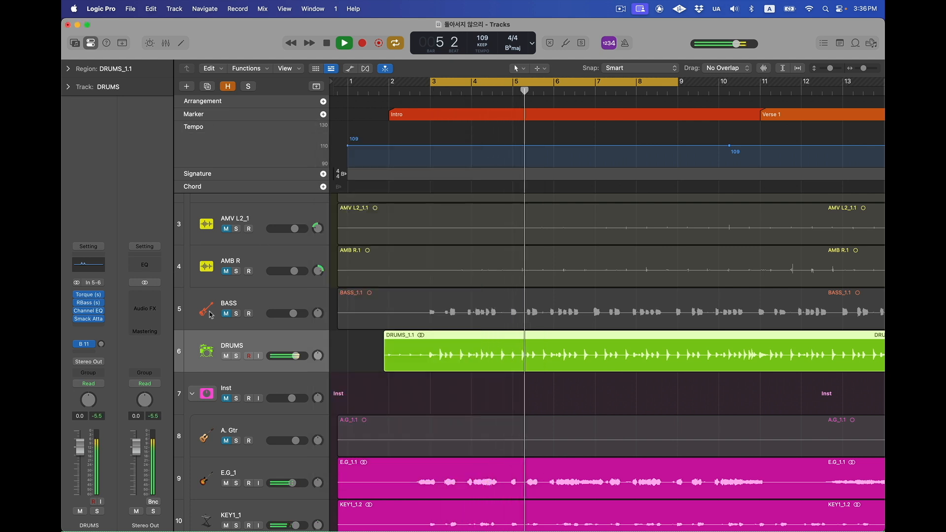
Unmute the BASS track and restart playback of the cycle to hear the bass with the drums.
{"action": "key", "text": "space"}
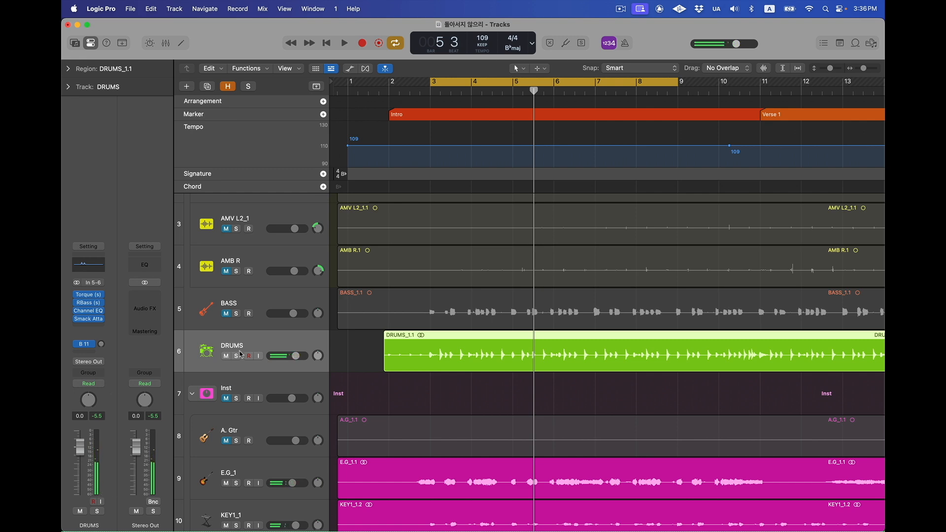
{"action": "left_click", "coordinate": [226, 315]}
{"action": "key", "text": "space"}
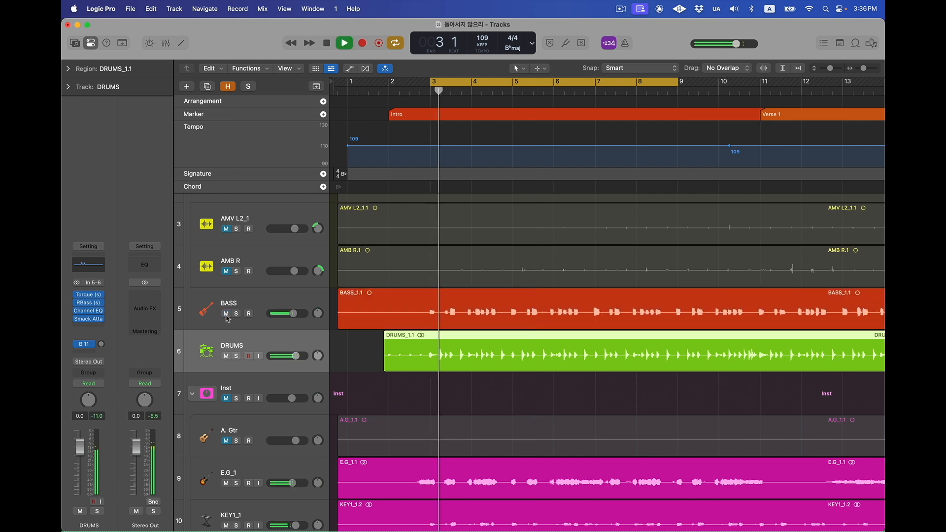
Set the DRUMS fader to -0.2 dB in the Mixer and compare its whole plug-in chain bypassed and enabled.
{"action": "key", "text": "super+2"}
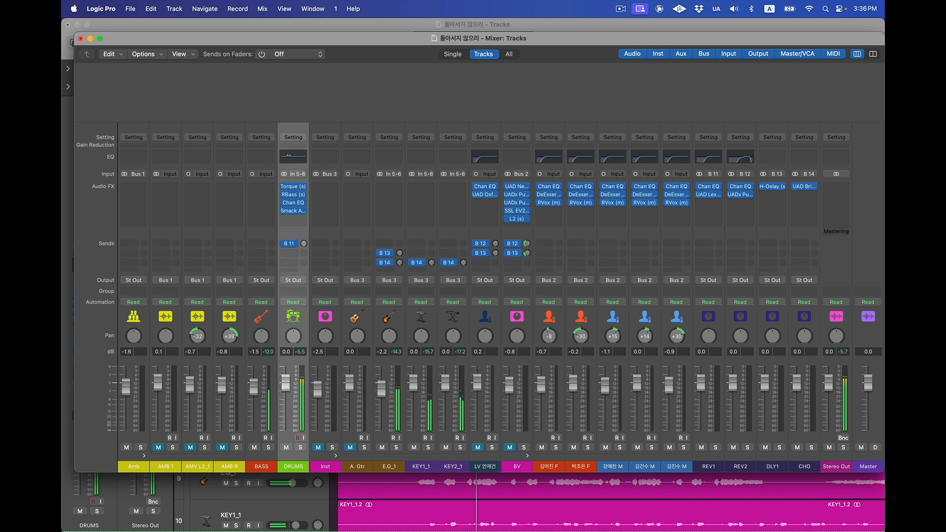
{"action": "left_click", "coordinate": [284, 188], "text": "alt"}
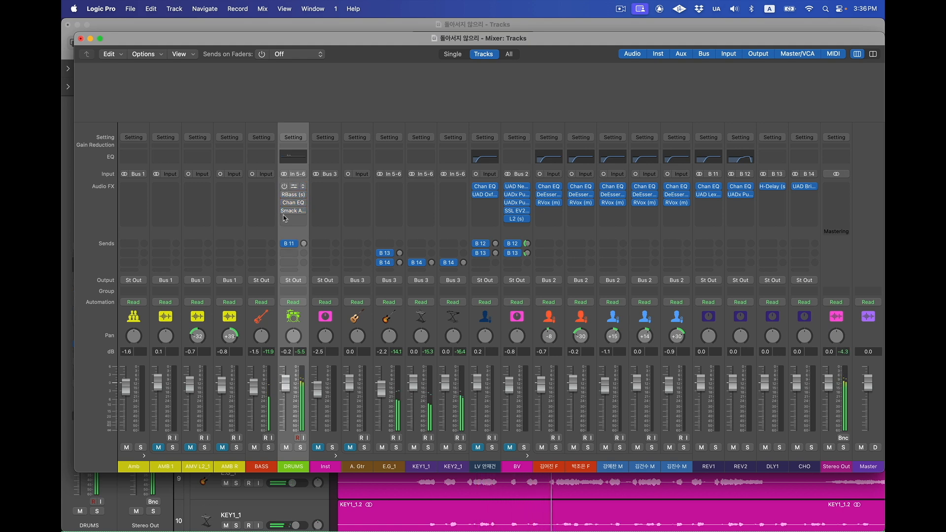
{"action": "left_click_drag", "start_coordinate": [284, 188], "coordinate": [284, 212]}
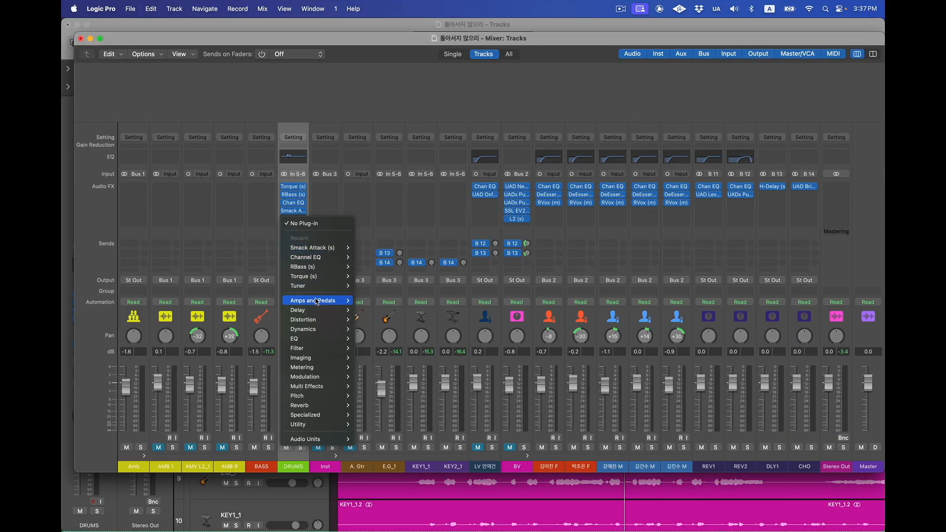
Insert the stereo UAD UA 1176LN Rev E compressor after Smack Attack on the DRUMS track.
{"action": "mouse_move", "coordinate": [330, 443]}
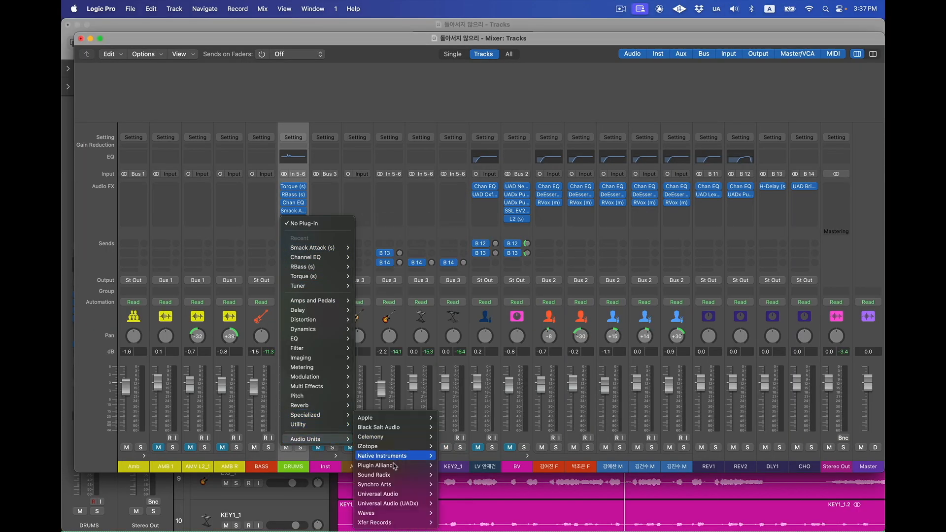
{"action": "mouse_move", "coordinate": [383, 512]}
{"action": "mouse_move", "coordinate": [386, 494]}
{"action": "scroll", "coordinate": [481, 496], "scroll_direction": "down", "scroll_amount": 10}
{"action": "scroll", "coordinate": [481, 497], "scroll_direction": "down", "scroll_amount": 20}
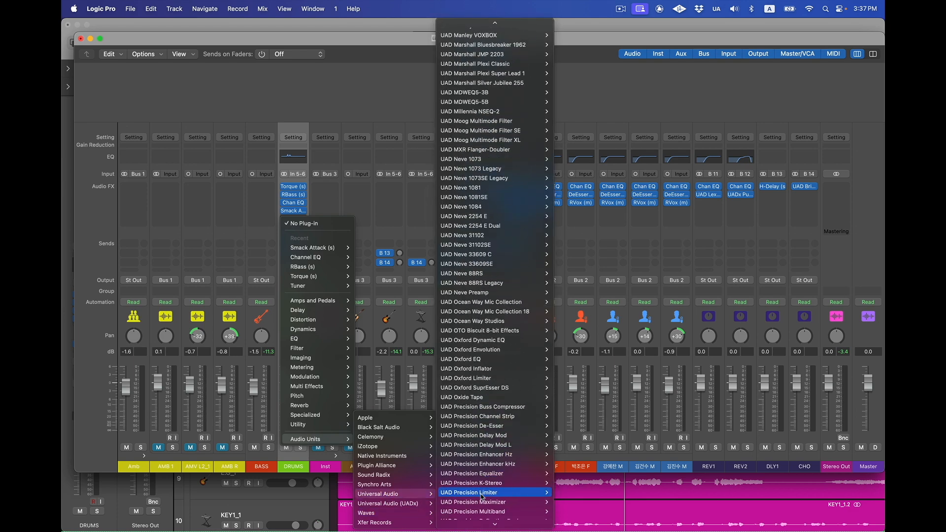
{"action": "scroll", "coordinate": [481, 495], "scroll_direction": "down", "scroll_amount": 8}
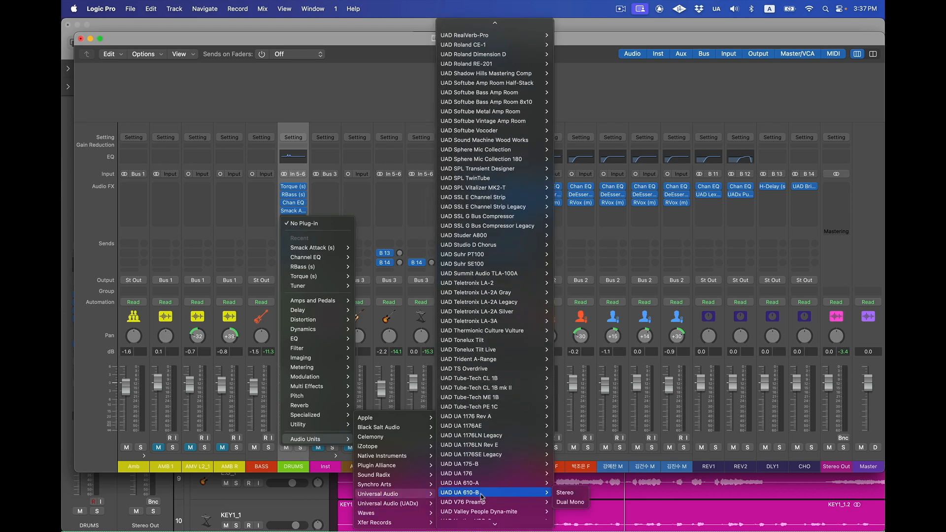
{"action": "mouse_move", "coordinate": [511, 437]}
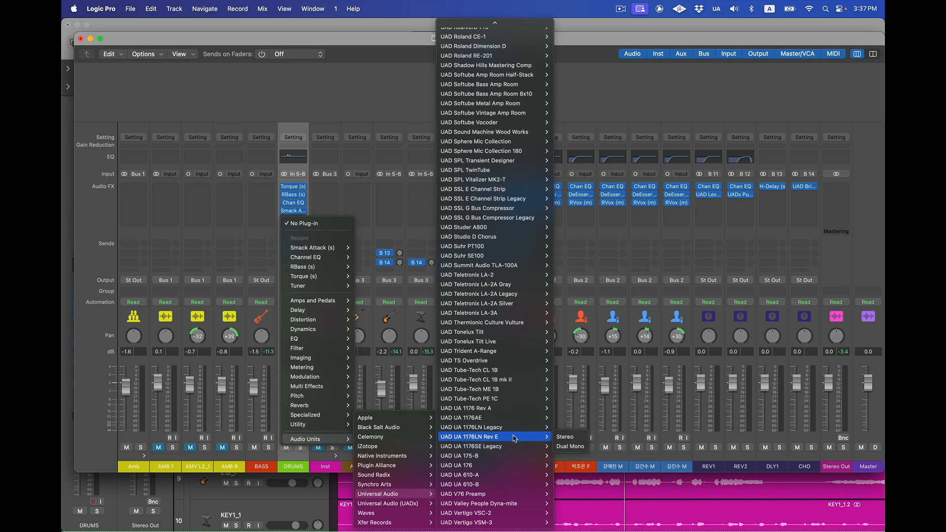
{"action": "left_click", "coordinate": [564, 437]}
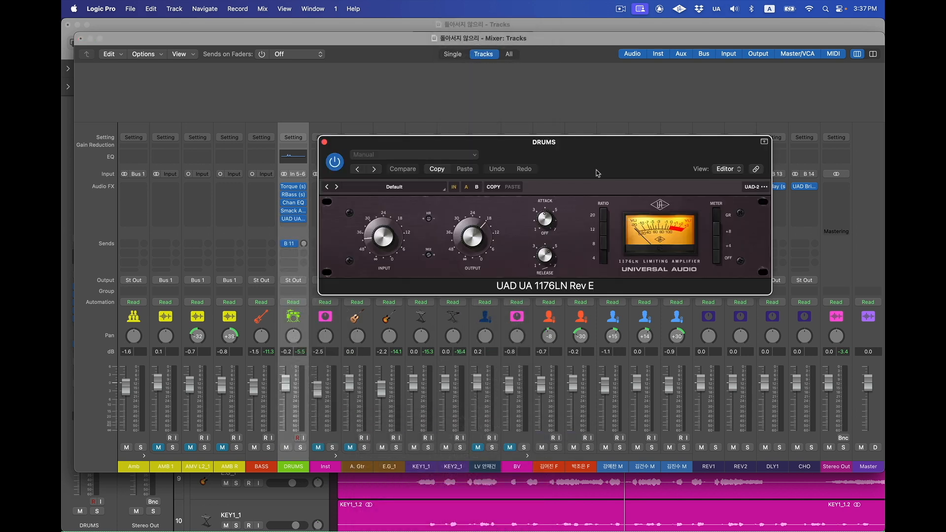
Adjust the 1176LN's attack, input and output for the drums in playback, with the BASS track muted.
{"action": "left_click_drag", "start_coordinate": [594, 155], "coordinate": [617, 165]}
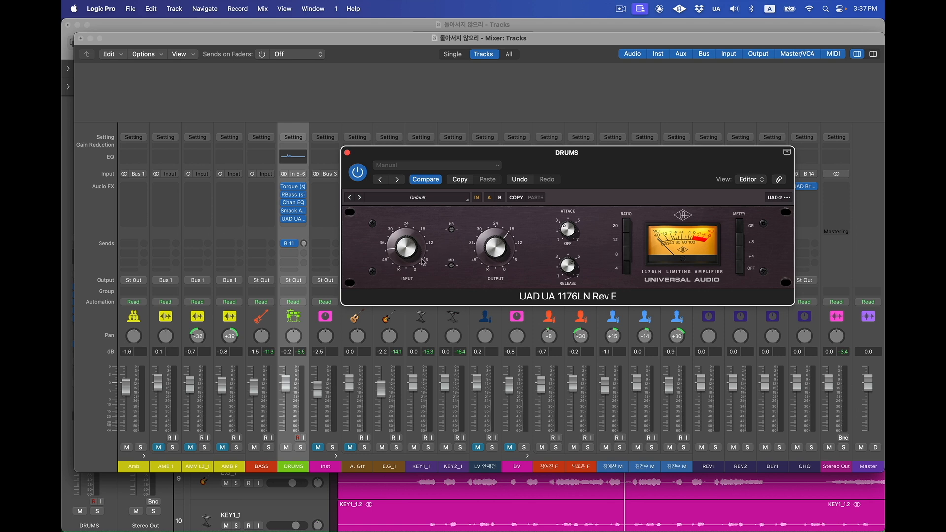
{"action": "key", "text": "space"}
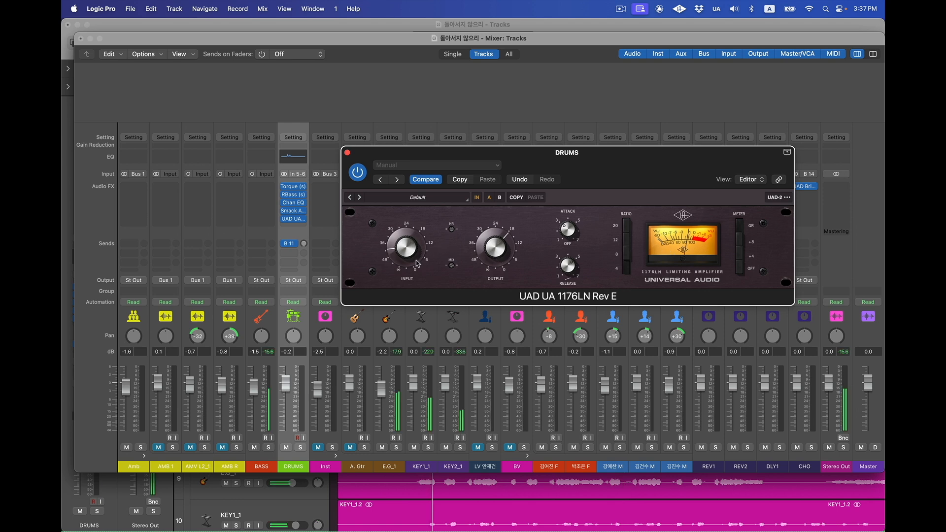
{"action": "left_click", "coordinate": [253, 447]}
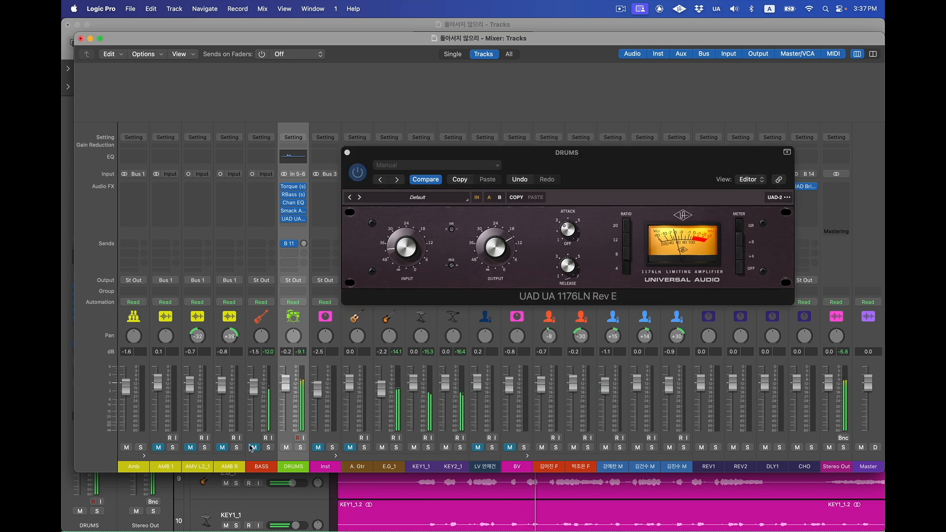
{"action": "left_click", "coordinate": [407, 256]}
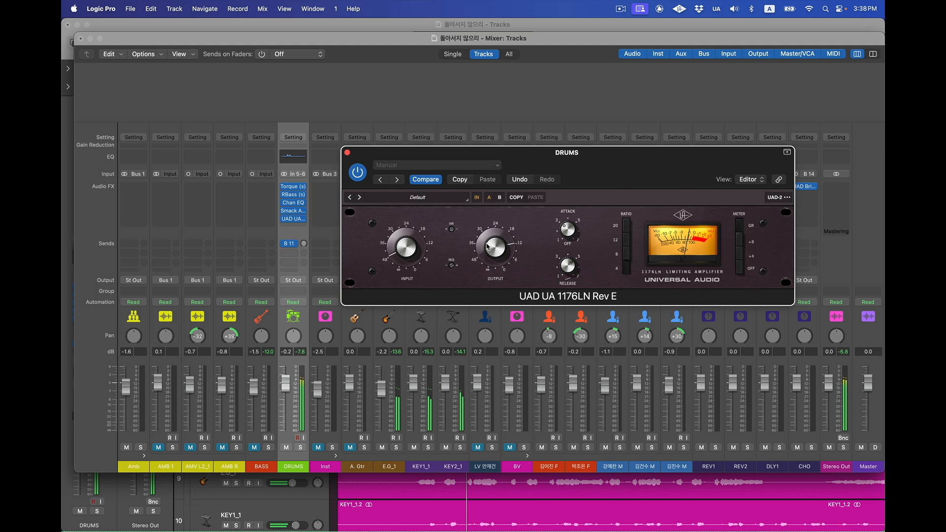
Compare the drums with the 1176LN bypassed and enabled during playback, and close the plug-in.
{"action": "left_click", "coordinate": [358, 172]}
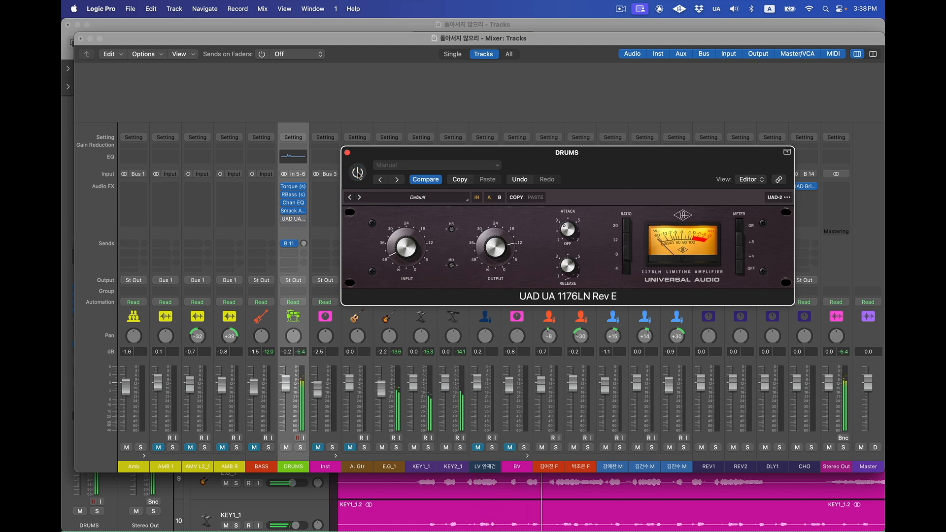
{"action": "left_click", "coordinate": [358, 172]}
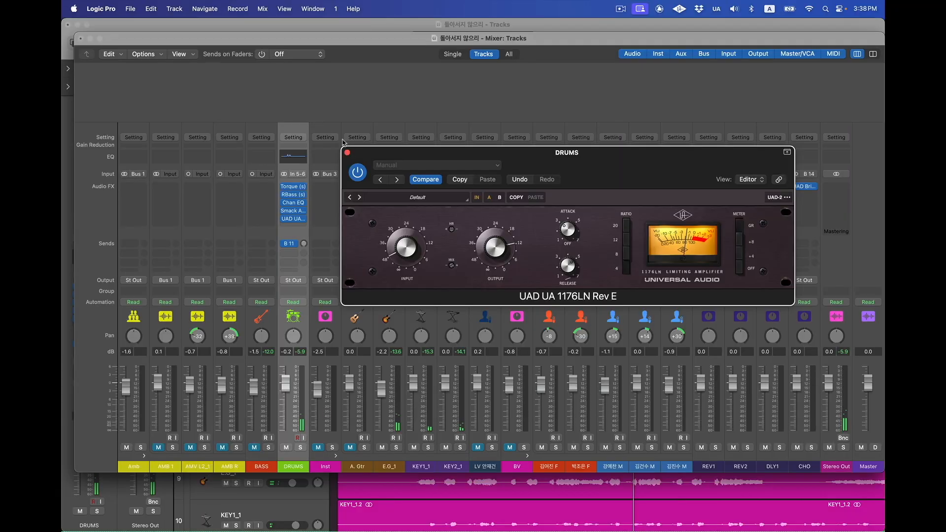
{"action": "left_click", "coordinate": [347, 152]}
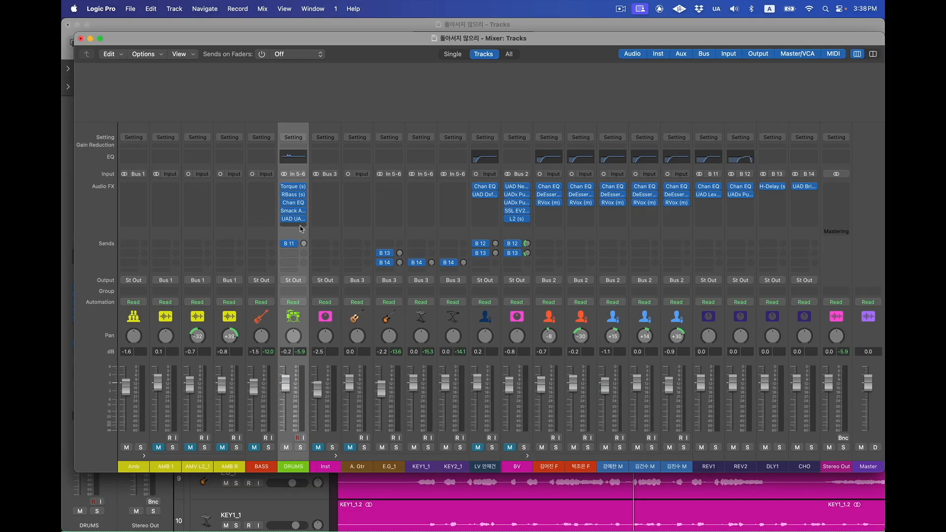
Insert the UAD Neve 88RS channel strip after the 1176LN on the DRUMS track and move its window fully into view.
{"action": "left_click", "coordinate": [301, 230]}
{"action": "mouse_move", "coordinate": [325, 446]}
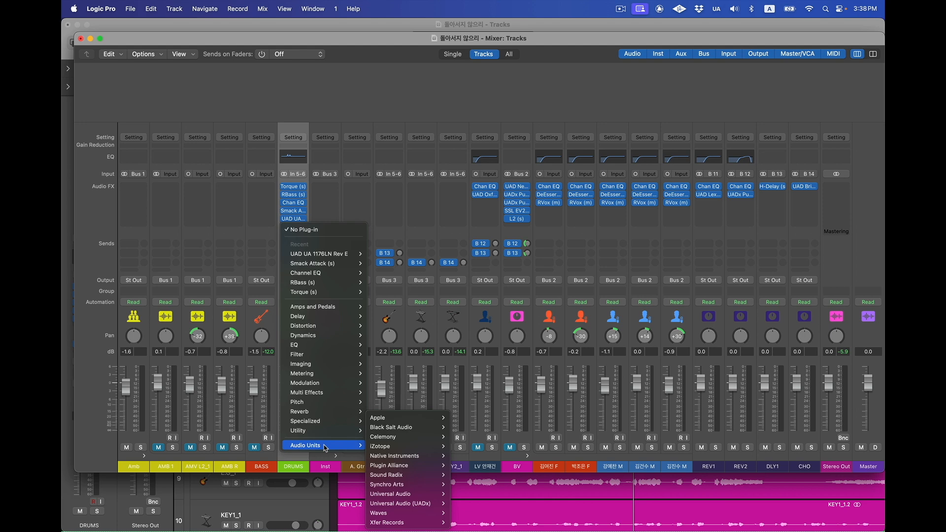
{"action": "mouse_move", "coordinate": [396, 514]}
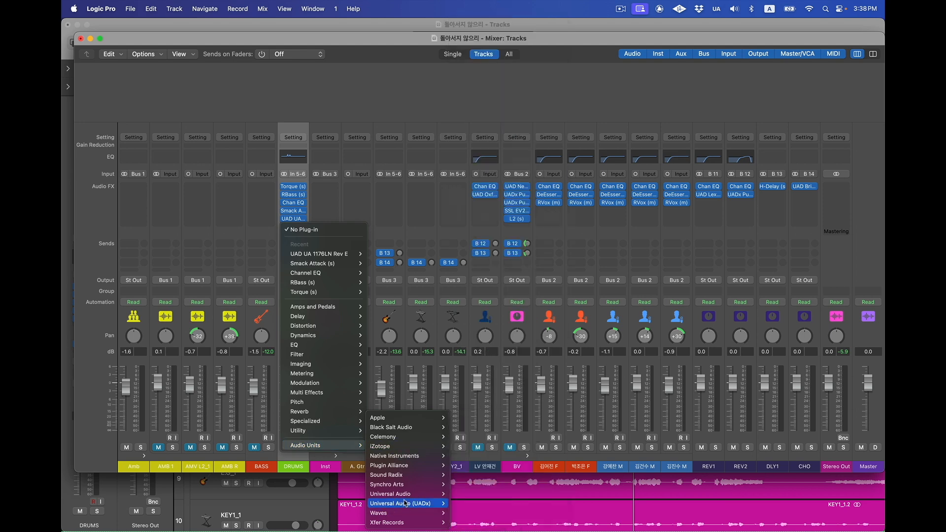
{"action": "mouse_move", "coordinate": [404, 497]}
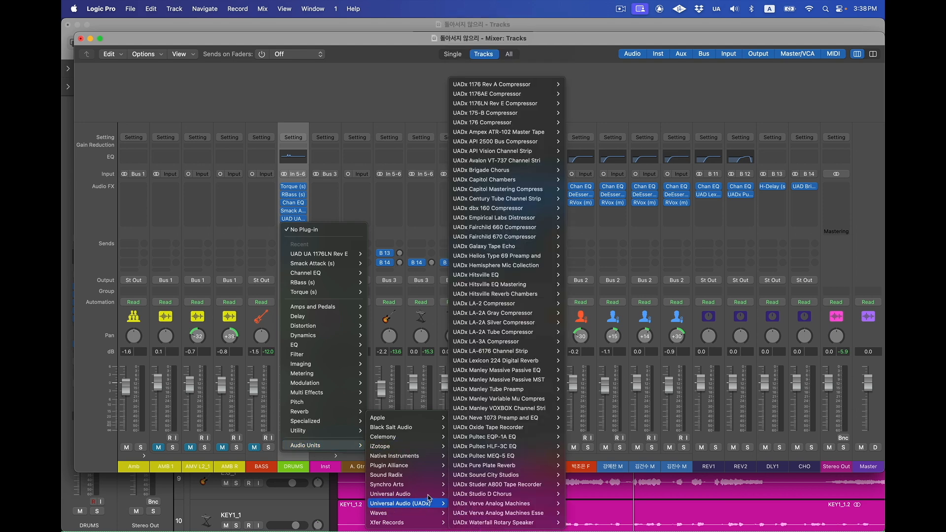
{"action": "mouse_move", "coordinate": [432, 503]}
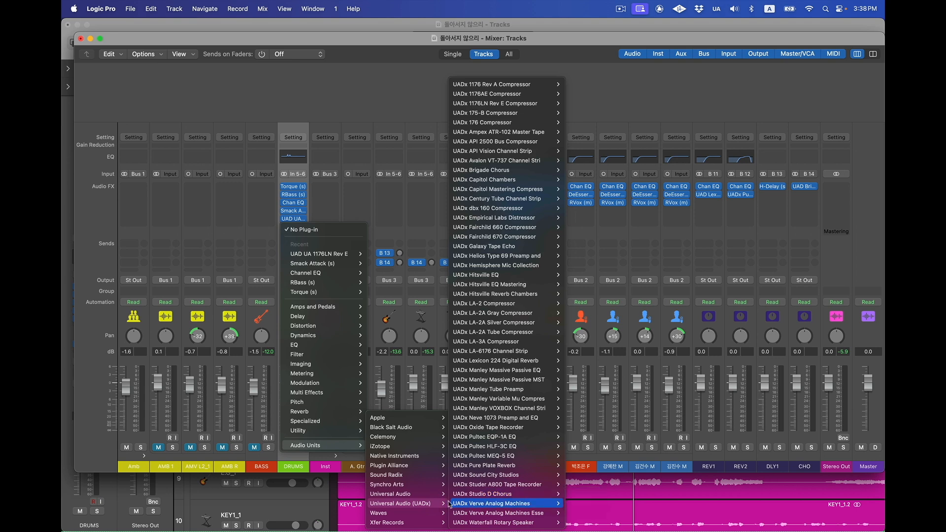
{"action": "scroll", "coordinate": [496, 494], "scroll_direction": "down", "scroll_amount": 15}
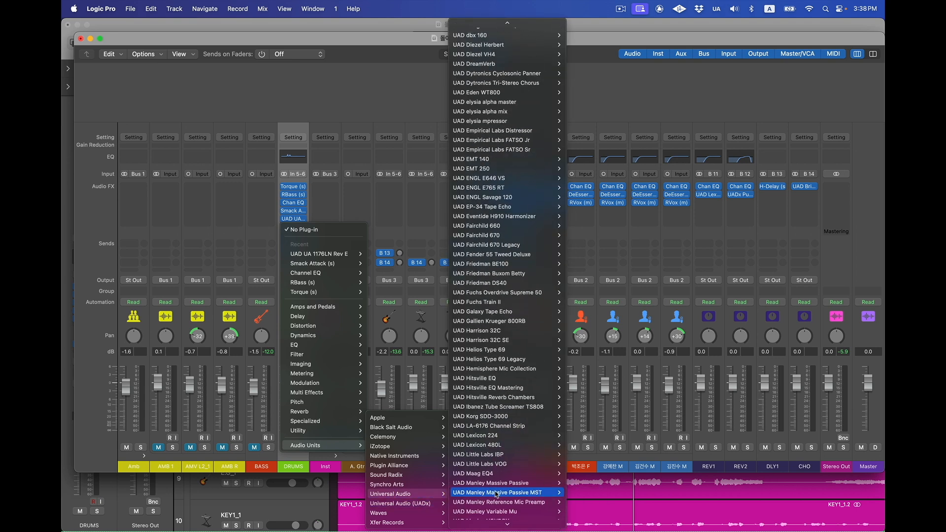
{"action": "scroll", "coordinate": [496, 494], "scroll_direction": "down", "scroll_amount": 5}
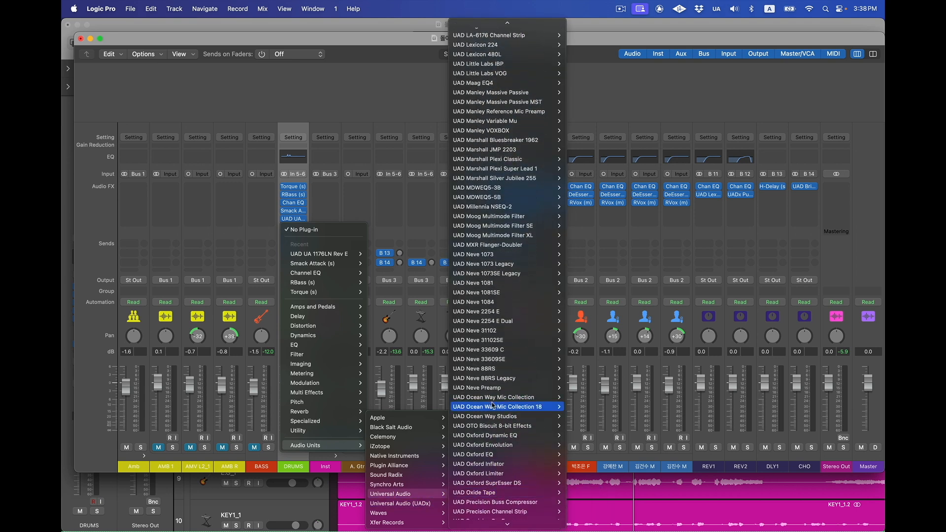
{"action": "left_click", "coordinate": [502, 369]}
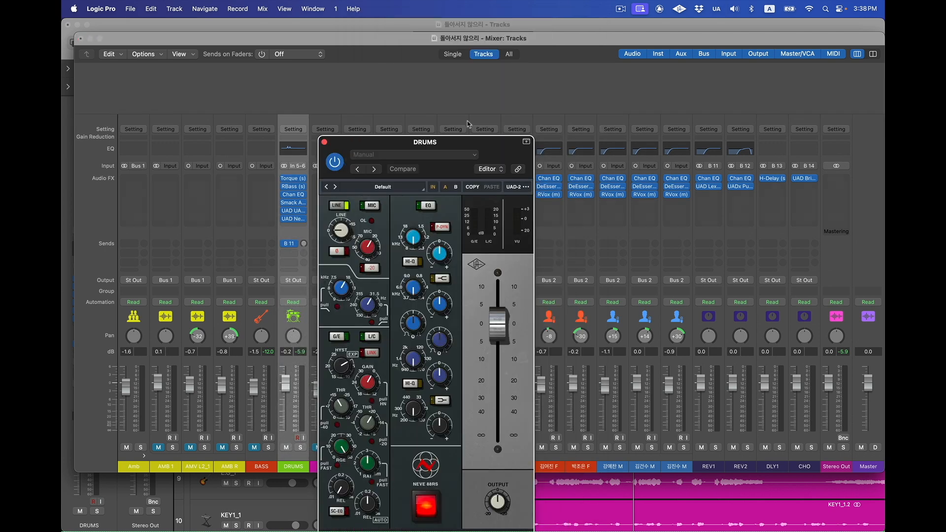
{"action": "left_click_drag", "start_coordinate": [440, 141], "coordinate": [507, 81]}
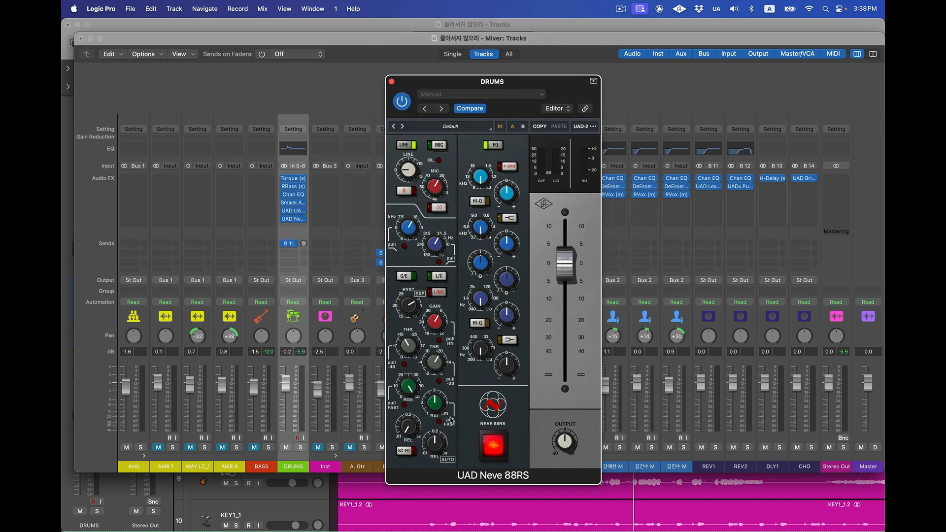
Shape the drums with the Neve 88RS EQ in playback, switching the high band to shelving and toggling the high-pass filter, and close the plug-in.
{"action": "key", "text": "space"}
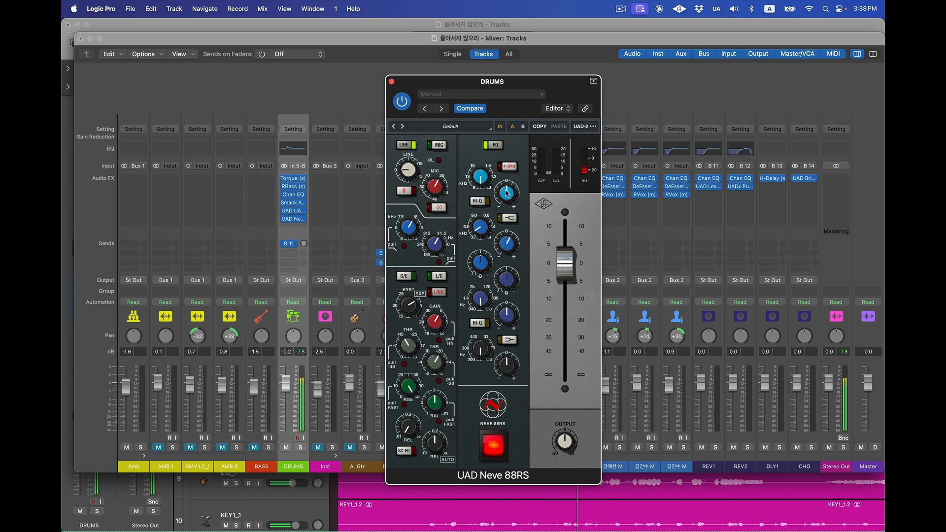
{"action": "left_click", "coordinate": [506, 218]}
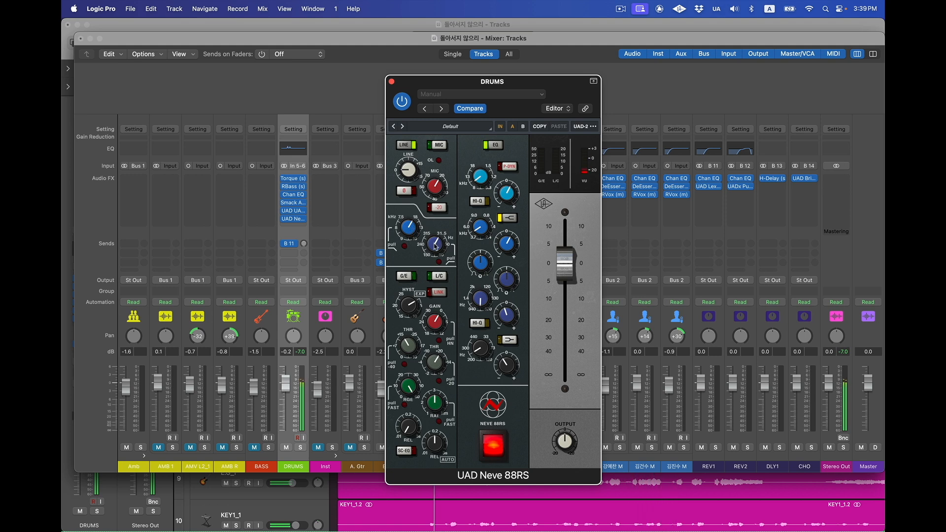
{"action": "left_click", "coordinate": [439, 261]}
{"action": "left_click", "coordinate": [392, 81]}
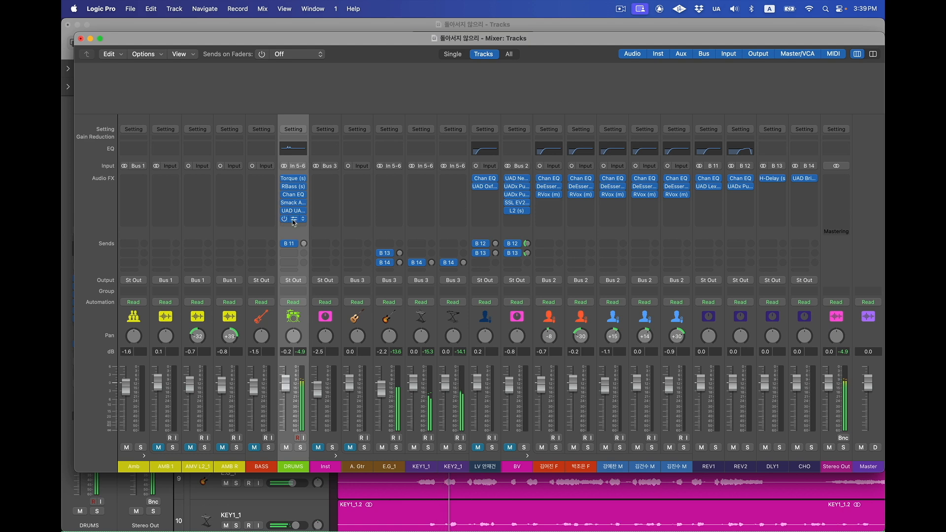
On the REV1 Lexicon 480L, raise the high-frequency cutoff and lower the bass multiply to 0.8, then close the plug-in.
{"action": "left_click", "coordinate": [293, 220]}
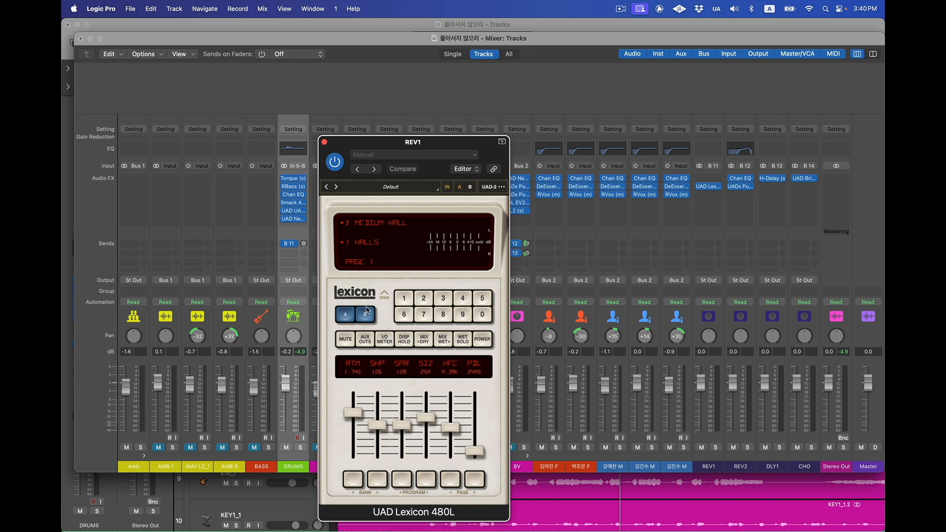
{"action": "left_click", "coordinate": [451, 431]}
{"action": "left_click_drag", "start_coordinate": [453, 433], "coordinate": [453, 432]}
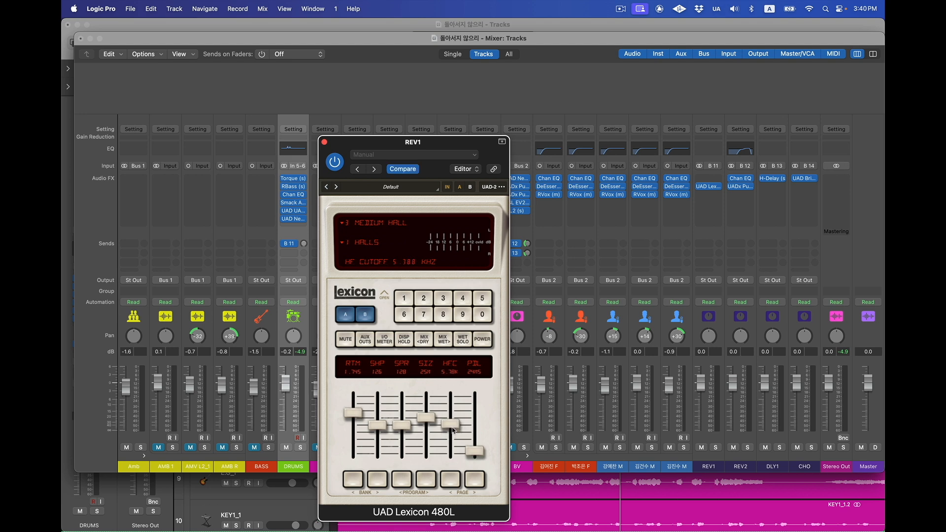
{"action": "left_click", "coordinate": [476, 449]}
{"action": "left_click", "coordinate": [476, 481]}
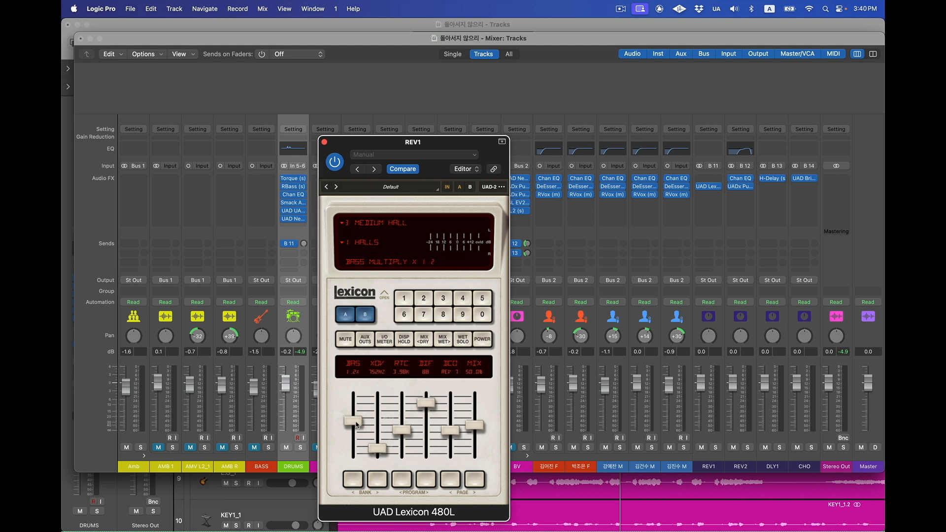
{"action": "left_click_drag", "start_coordinate": [356, 422], "coordinate": [356, 429]}
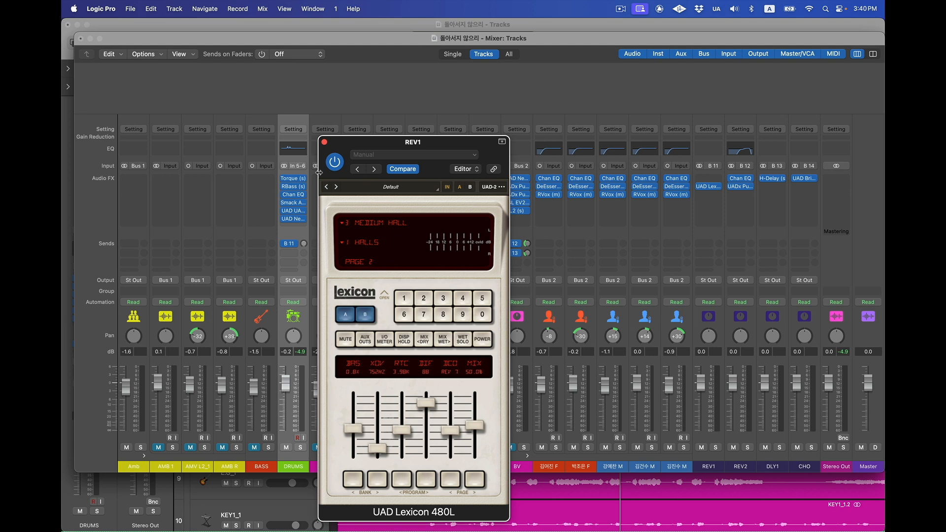
{"action": "left_click", "coordinate": [324, 142]}
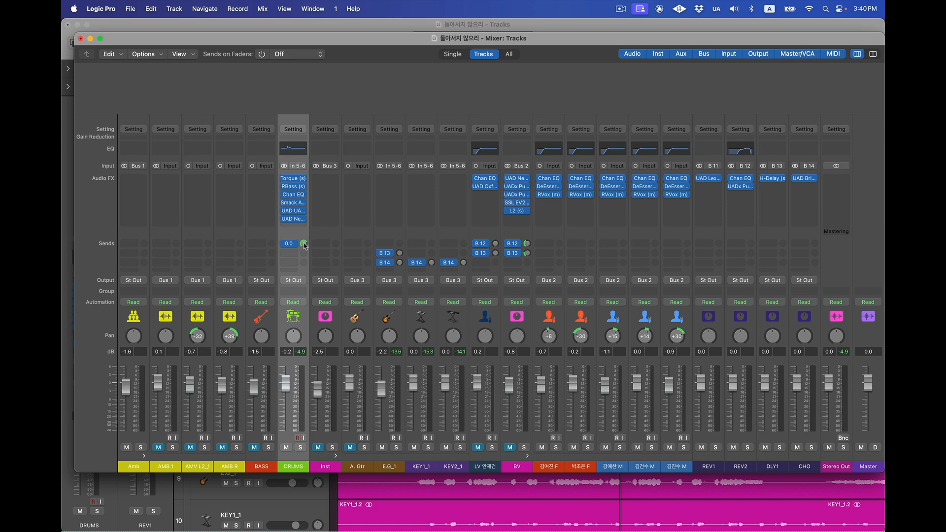
Reassign the DRUMS track's reverb send to Bus 4 and rename the new aux channel Drum Snare.
{"action": "key", "text": "space"}
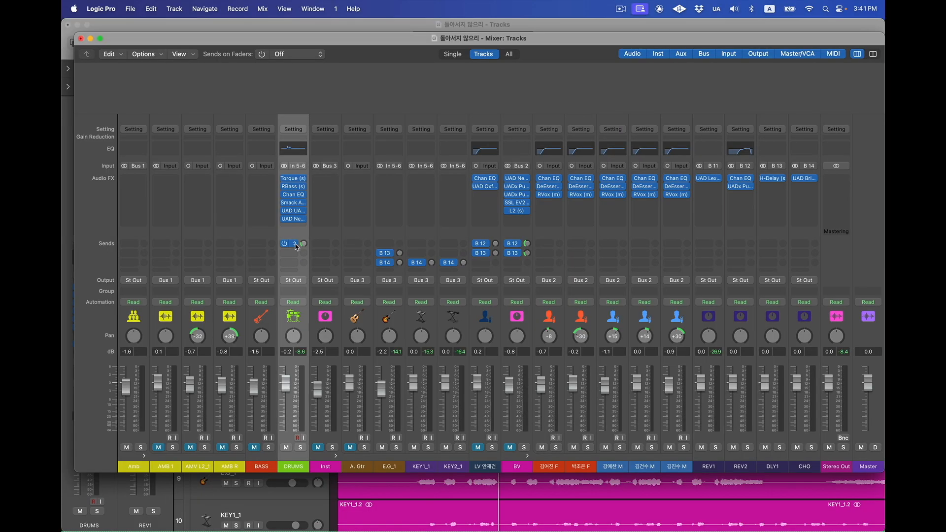
{"action": "left_click", "coordinate": [296, 245]}
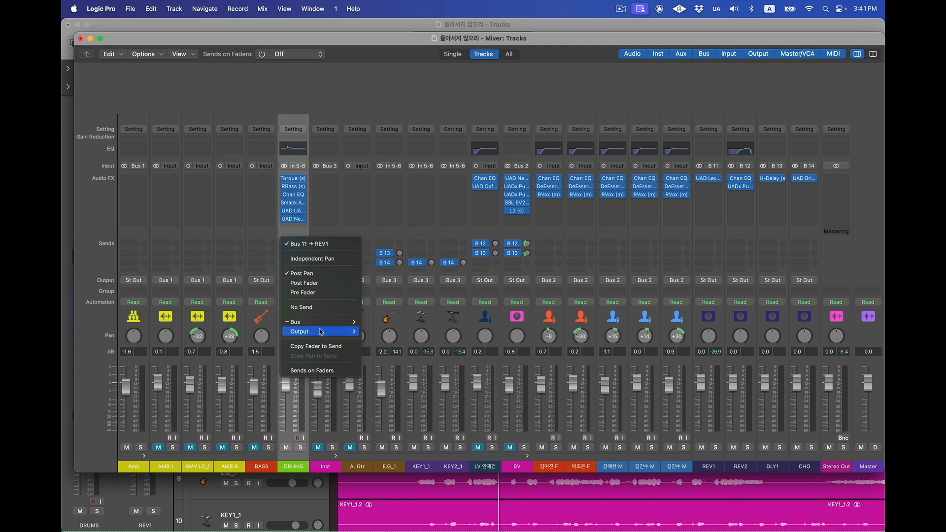
{"action": "mouse_move", "coordinate": [323, 327]}
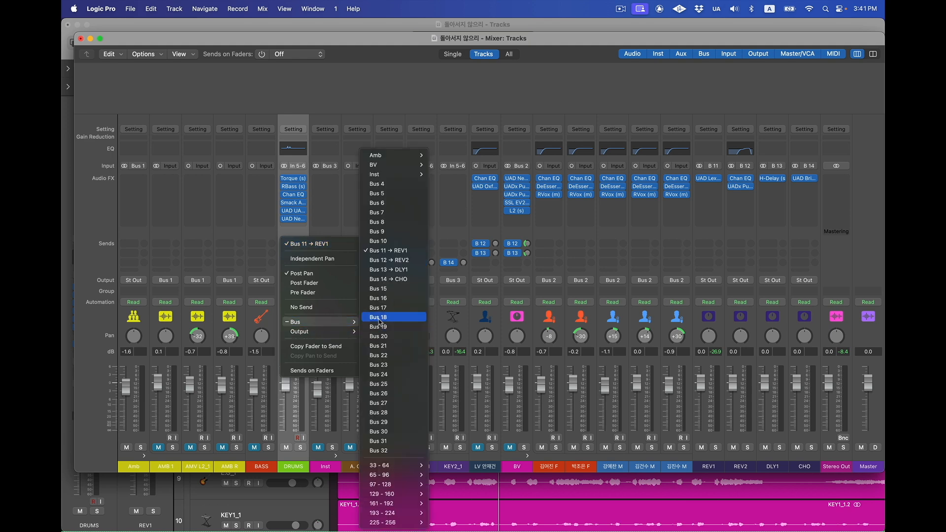
{"action": "left_click", "coordinate": [387, 184]}
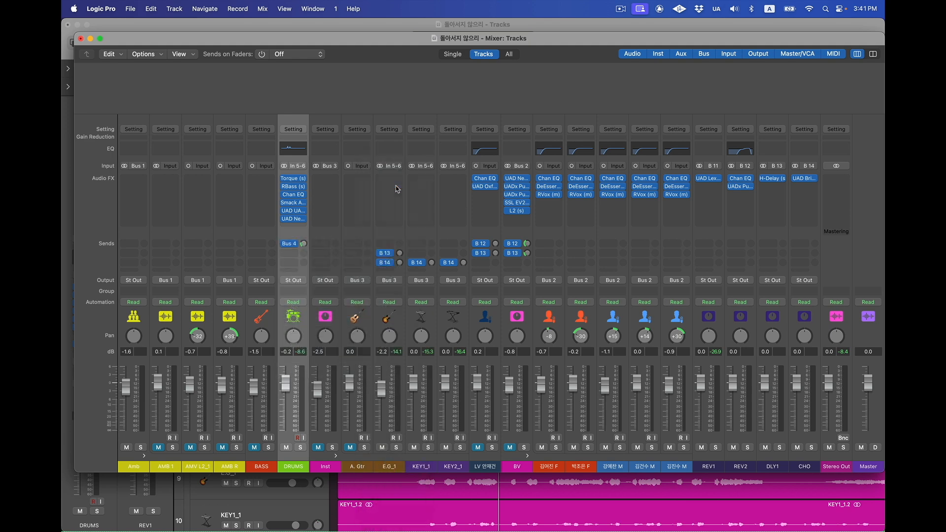
{"action": "left_click", "coordinate": [835, 470]}
{"action": "double_click", "coordinate": [836, 465]}
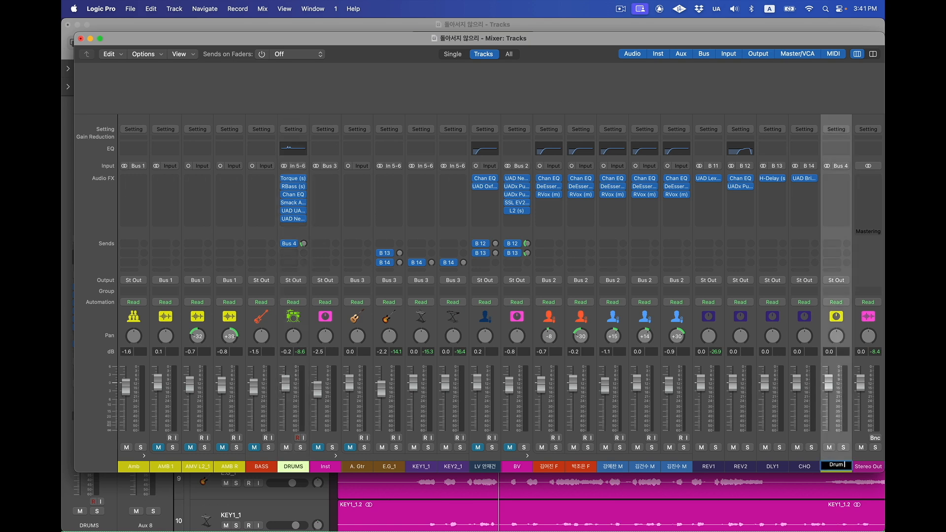
{"action": "type", "text": "Drum Snare"}
{"action": "key", "text": "Return"}
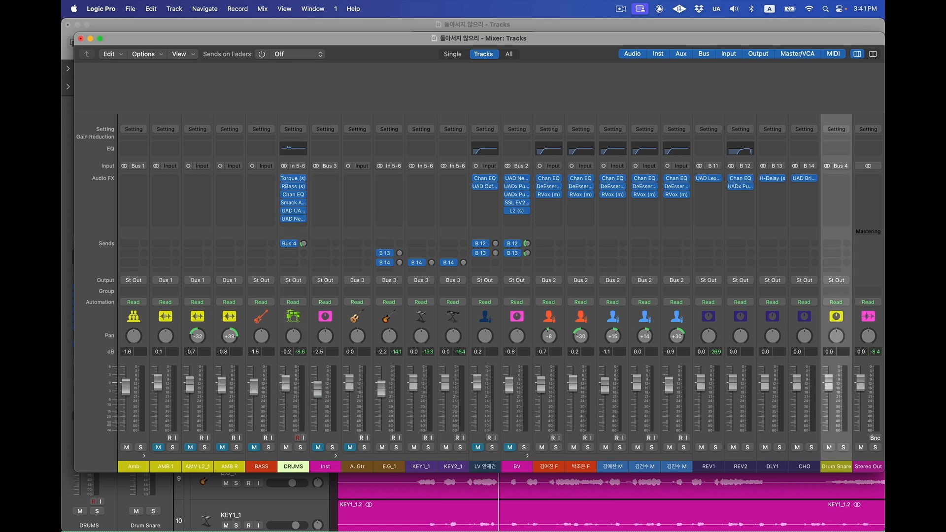
{"action": "left_click", "coordinate": [295, 245]}
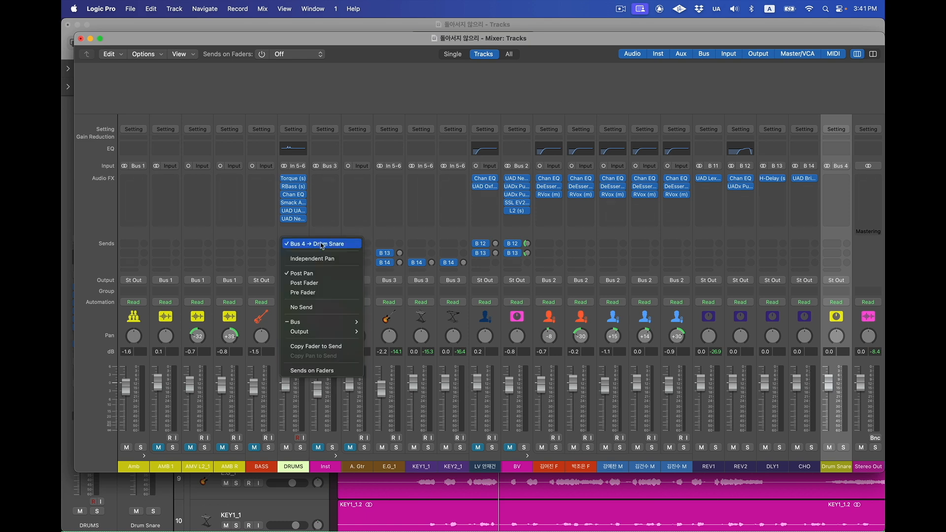
{"action": "left_click", "coordinate": [830, 230]}
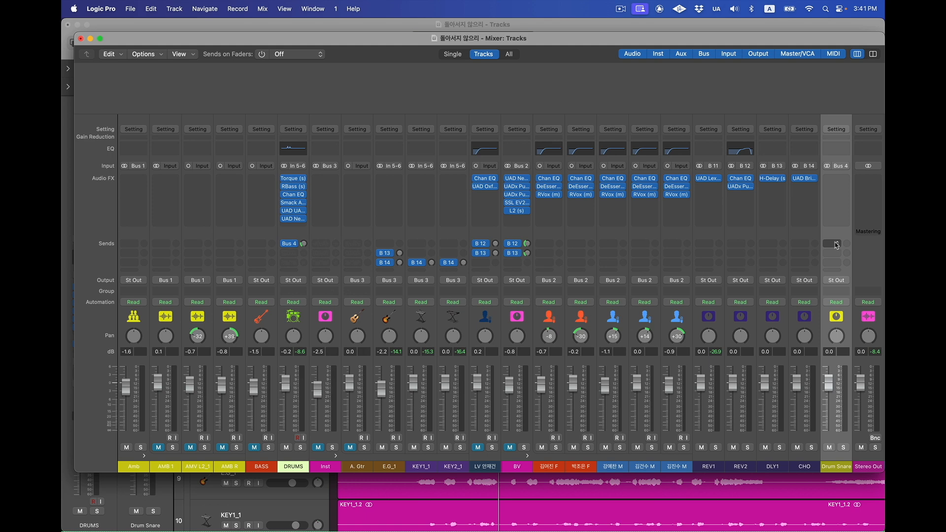
Add a Channel EQ to the Drum Snare aux with the low cut at 500 Hz and the high cut at 8000 Hz, and close it.
{"action": "left_click", "coordinate": [835, 154]}
{"action": "left_click", "coordinate": [207, 194]}
{"action": "double_click", "coordinate": [193, 401]}
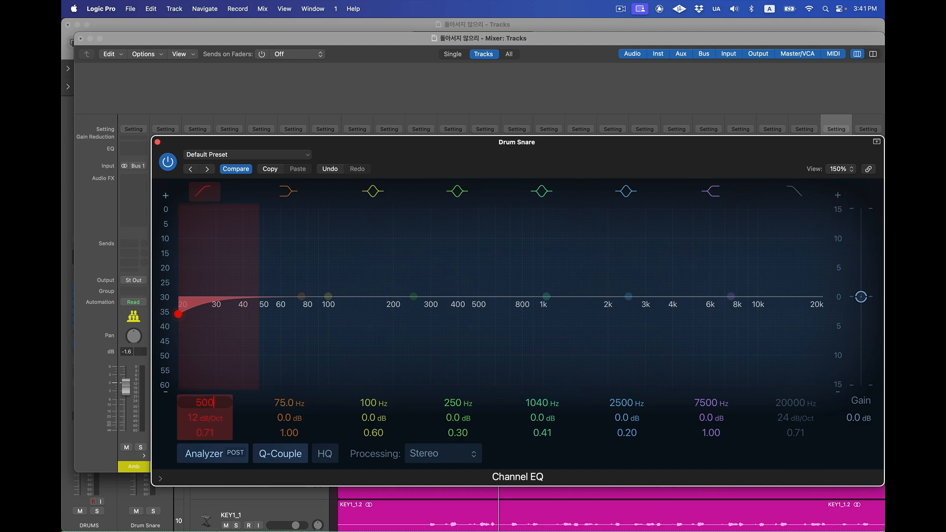
{"action": "type", "text": "500"}
{"action": "key", "text": "Return"}
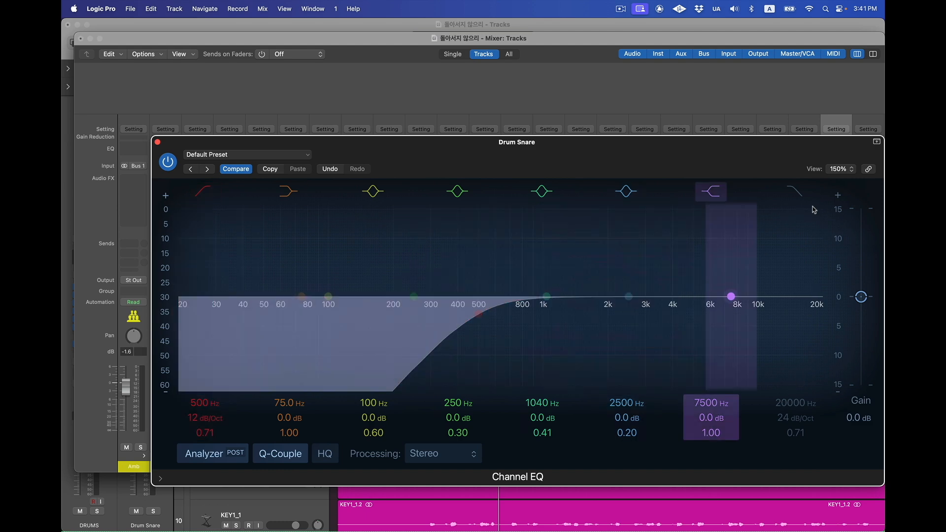
{"action": "left_click", "coordinate": [790, 329]}
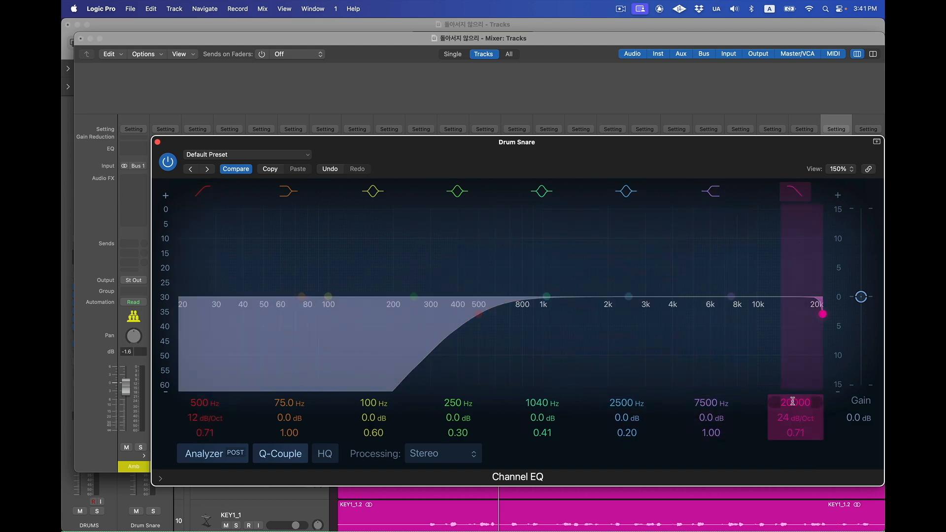
{"action": "double_click", "coordinate": [793, 401]}
{"action": "type", "text": "8000"}
{"action": "key", "text": "Return"}
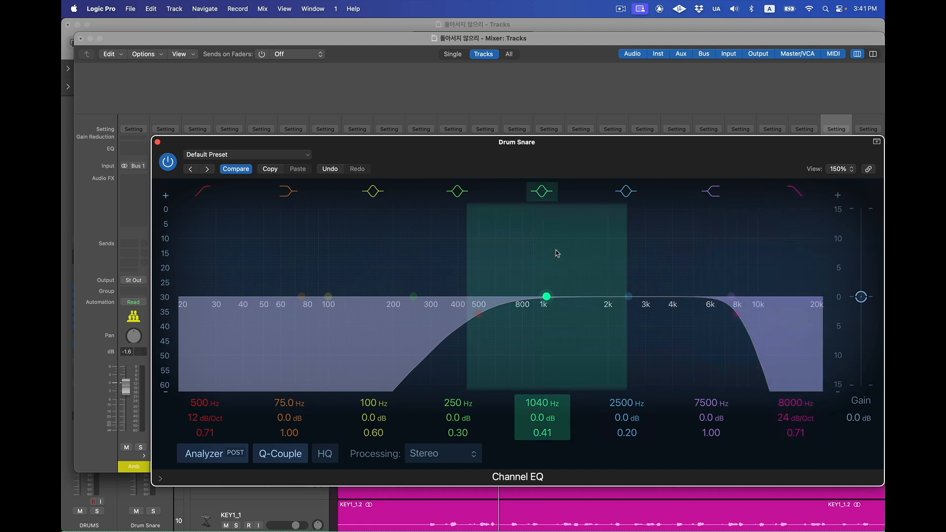
{"action": "left_click", "coordinate": [158, 142]}
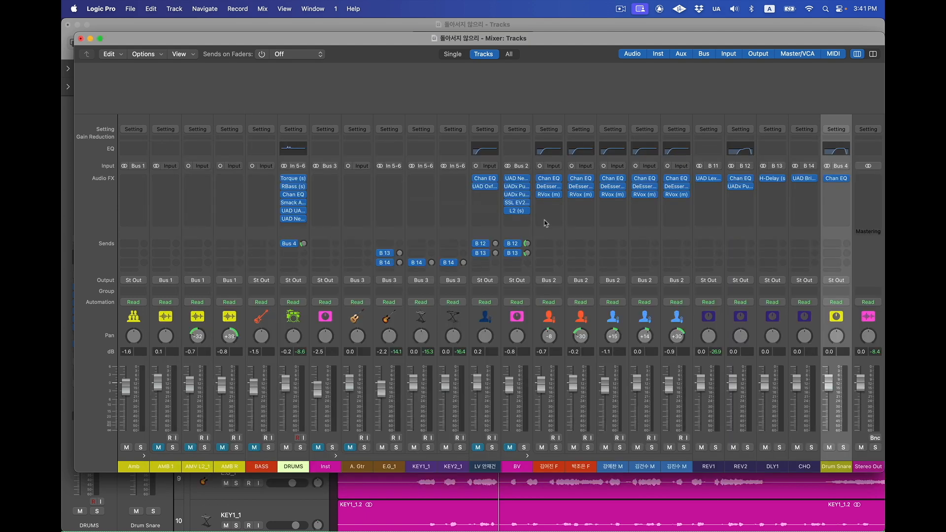
{"action": "left_click", "coordinate": [837, 253]}
{"action": "mouse_move", "coordinate": [844, 257]}
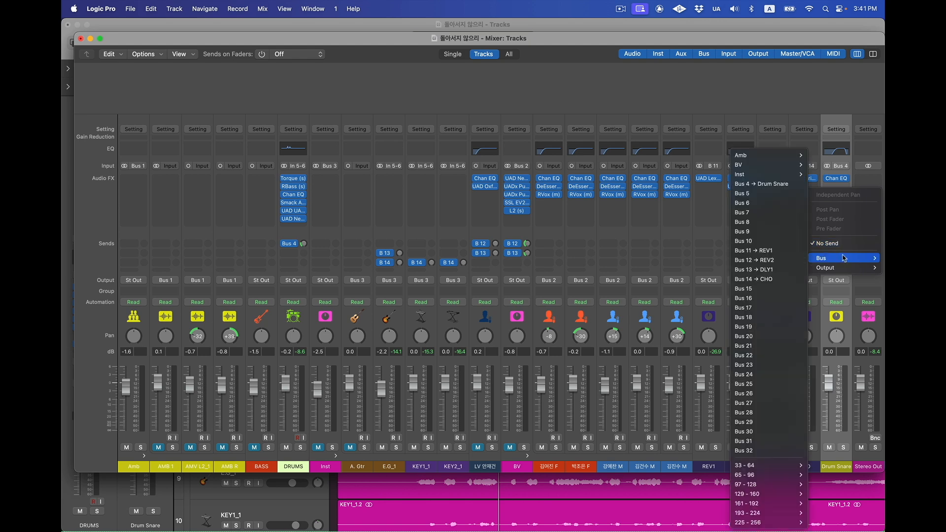
{"action": "key", "text": "Escape"}
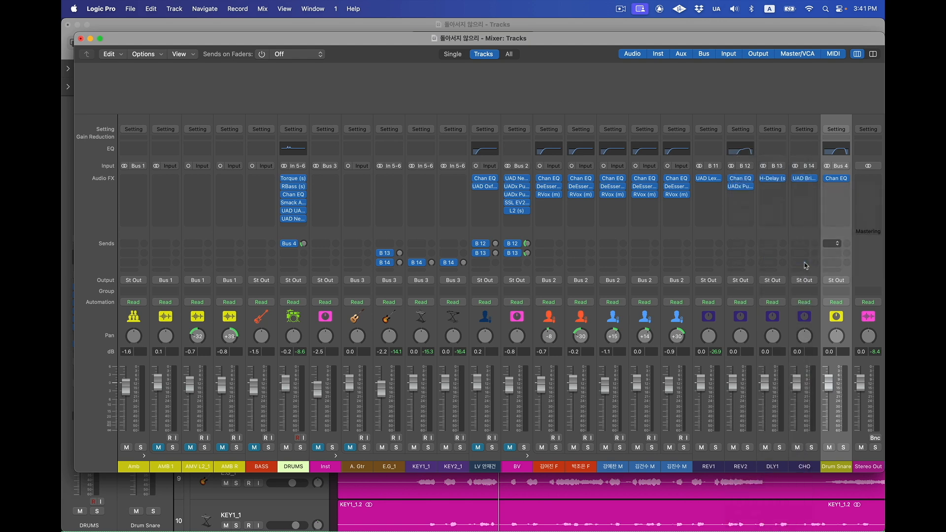
Route the Drum Snare aux's output to Bus 11 (REV1) and lower its fader to -13.8 dB while auditioning the drums.
{"action": "left_click", "coordinate": [836, 280]}
{"action": "mouse_move", "coordinate": [792, 319]}
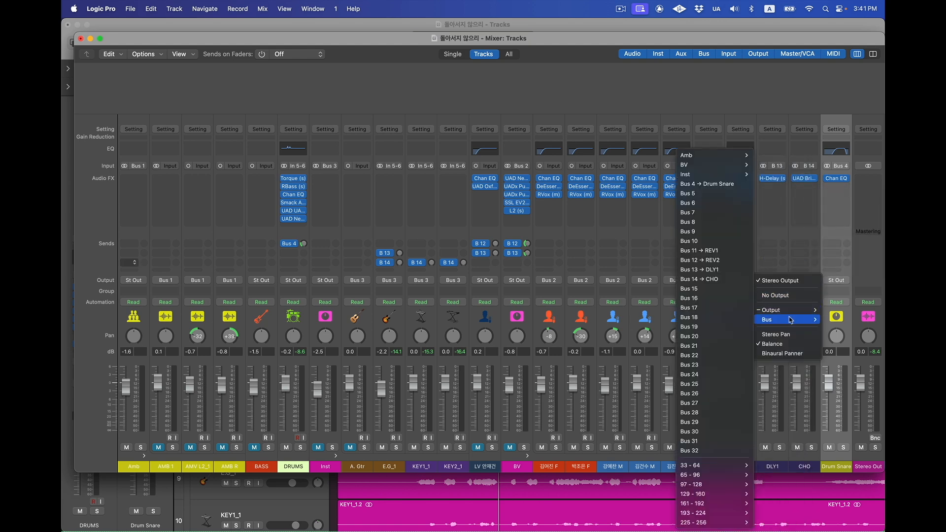
{"action": "left_click", "coordinate": [712, 250]}
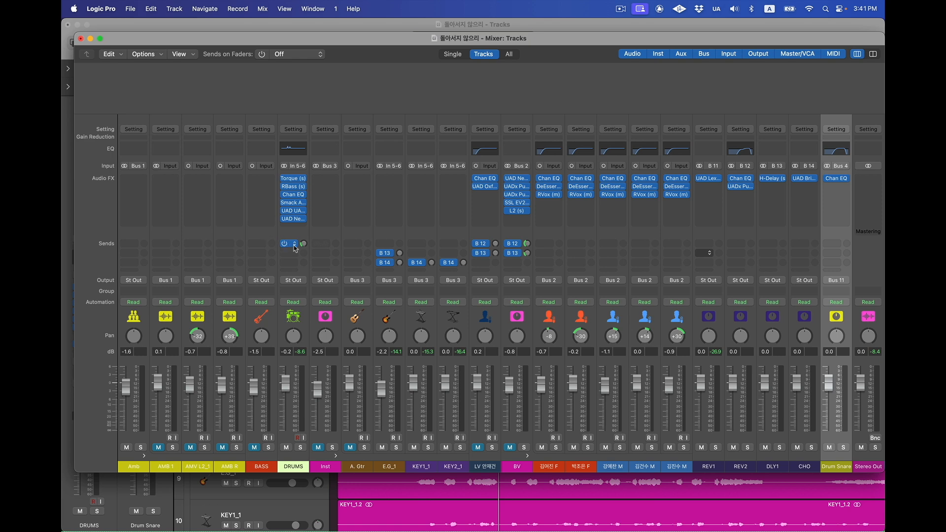
{"action": "left_click_drag", "start_coordinate": [824, 388], "coordinate": [824, 416]}
{"action": "key", "text": "space"}
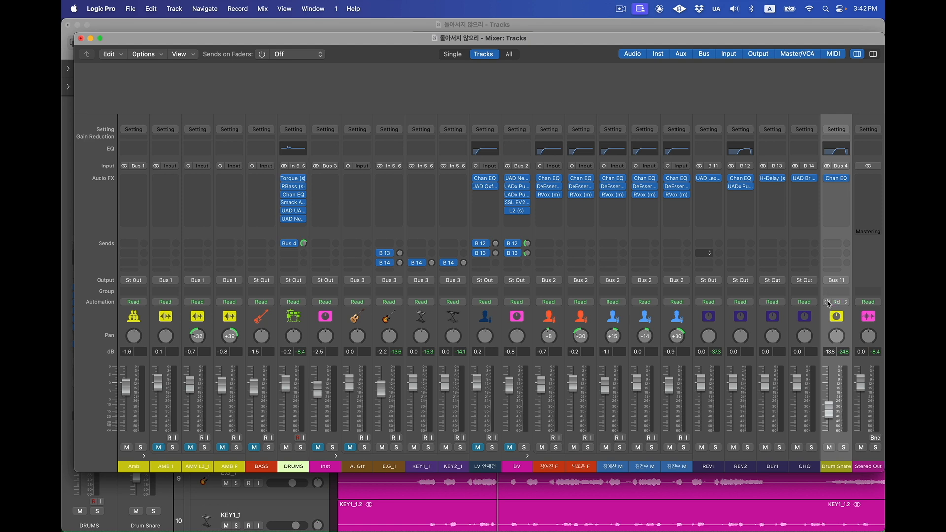
Create a track for the Drum Snare aux, rename it Drum Snare REV Send, and return to the Tracks window.
{"action": "key", "text": "ctrl+t"}
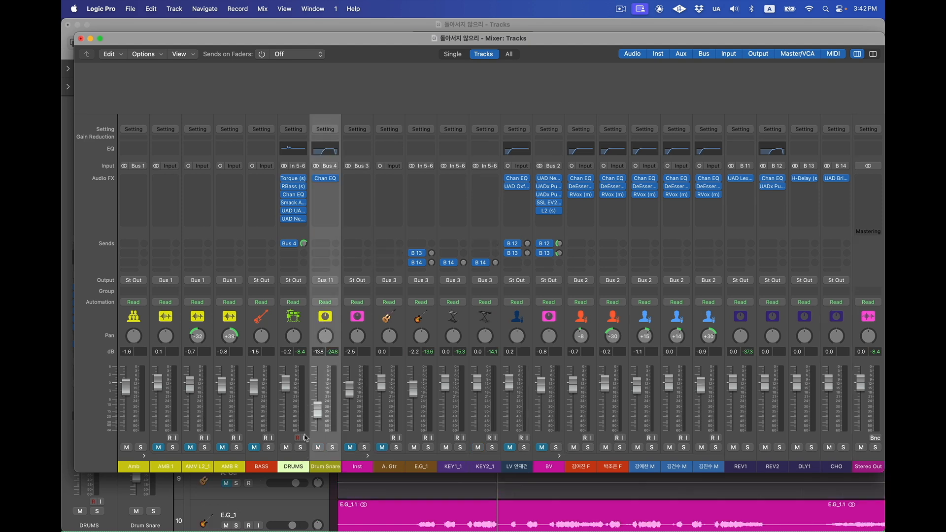
{"action": "double_click", "coordinate": [326, 466]}
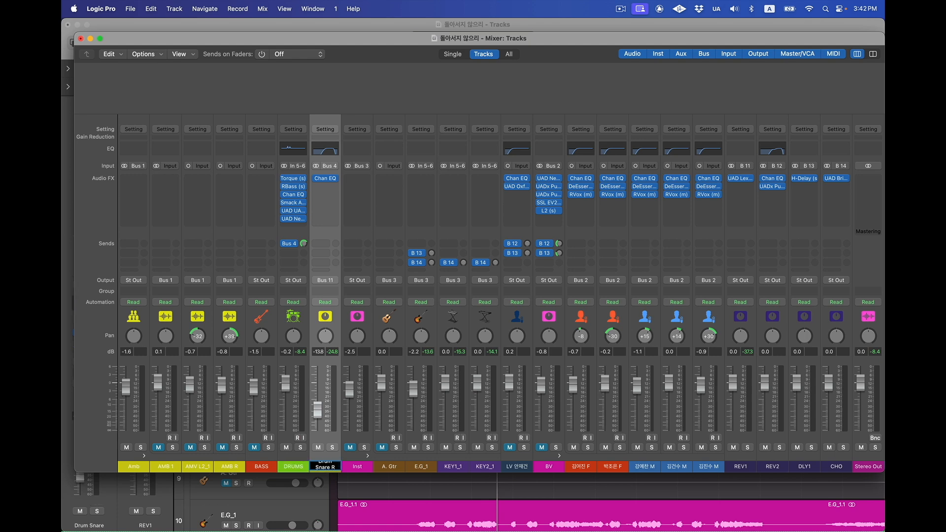
{"action": "type", "text": "REV Send"}
{"action": "key", "text": "Return"}
{"action": "key", "text": "super+2"}
{"action": "key", "text": "super+w"}
{"action": "key", "text": "super+w"}
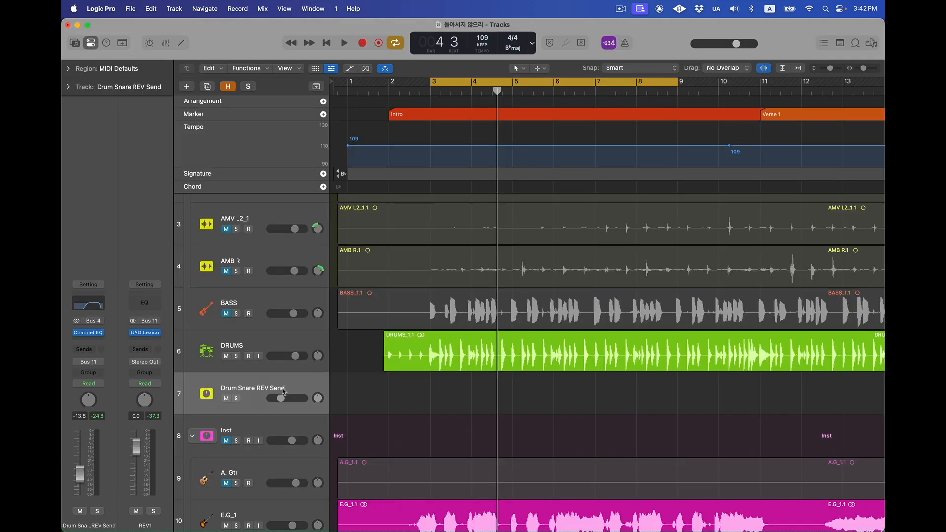
Play the mix with BASS, Inst and A. Gtr unmuted, setting the faders of DRUMS to 0.1 dB and A. Gtr to -1.6 dB.
{"action": "key", "text": "space"}
{"action": "key", "text": "super+2"}
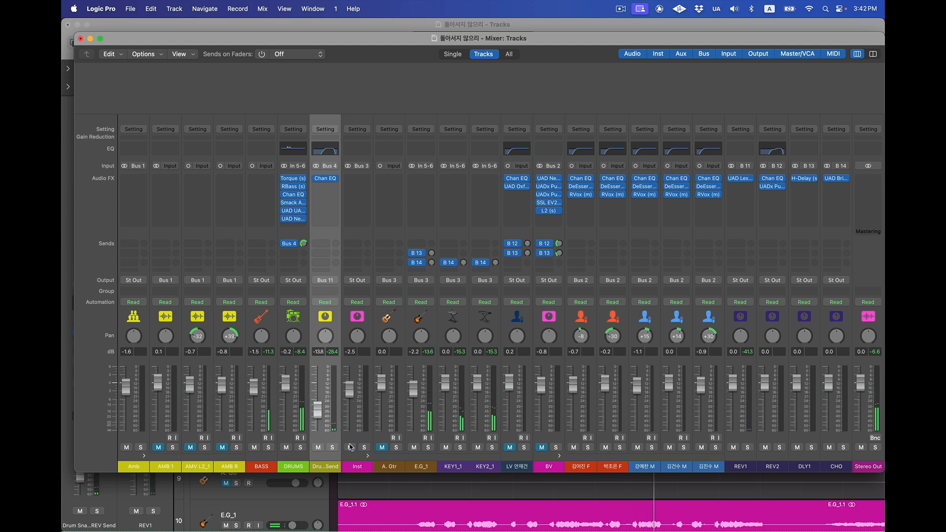
{"action": "left_click", "coordinate": [379, 446]}
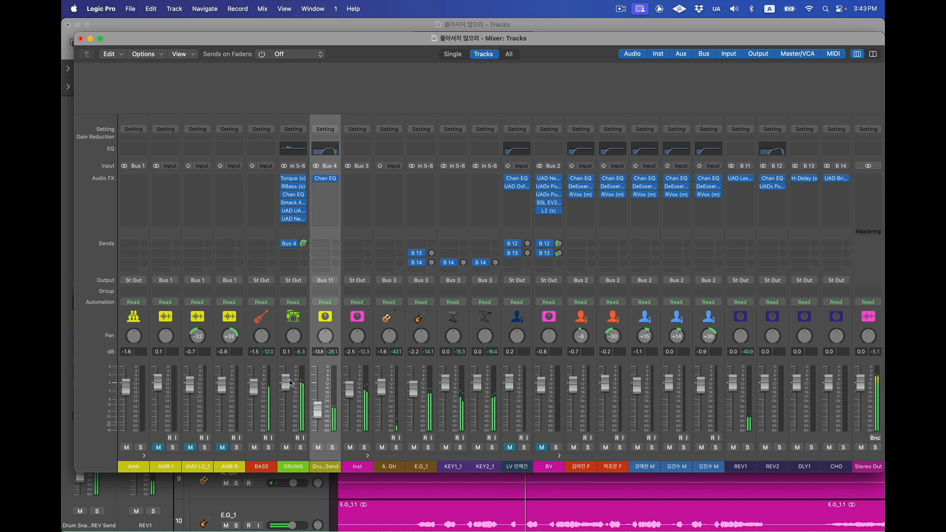
Turn off the cycle range and play the song from the beginning of Chorus 1-1 with the Mixer open.
{"action": "key", "text": "space"}
{"action": "key", "text": "super+2"}
{"action": "key", "text": "super+Left"}
{"action": "key", "text": "super+Left"}
{"action": "key", "text": "super+Left"}
{"action": "key", "text": "super+Left"}
{"action": "key", "text": "super+Left"}
{"action": "key", "text": "super+Left"}
{"action": "key", "text": "super+Left"}
{"action": "key", "text": "super+Left"}
{"action": "left_click", "coordinate": [359, 83]}
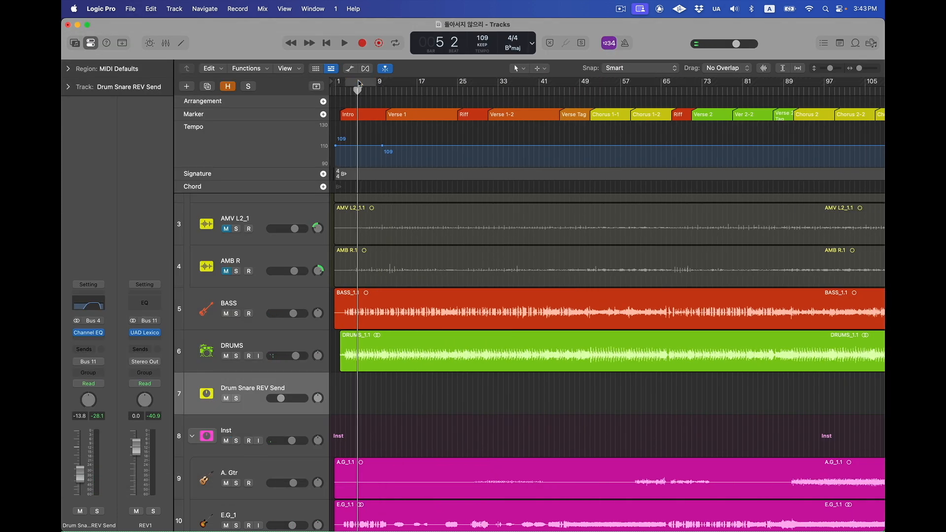
{"action": "left_click", "coordinate": [594, 87]}
{"action": "key", "text": "space"}
{"action": "key", "text": "super+2"}
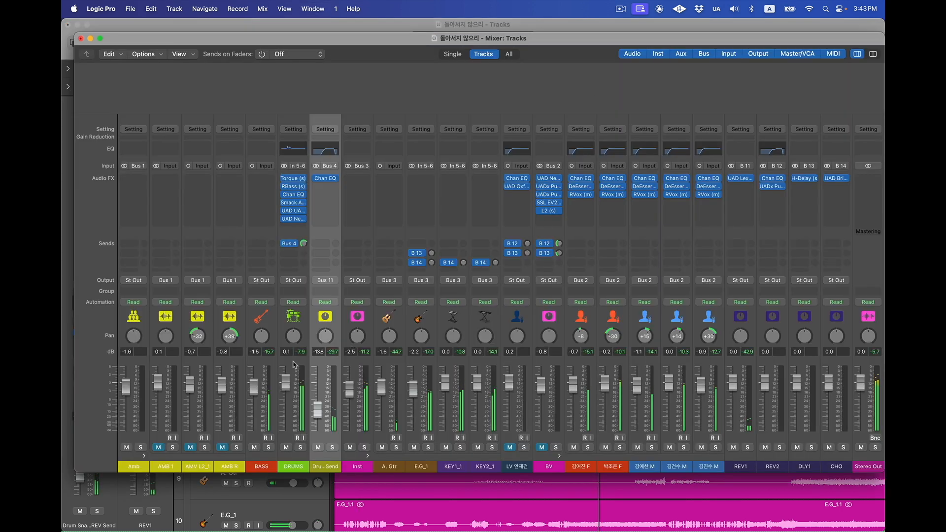
Solo the DRUMS track, fine-tune the output level of its 1176LN during playback, and close the plug-in.
{"action": "left_click", "coordinate": [300, 446]}
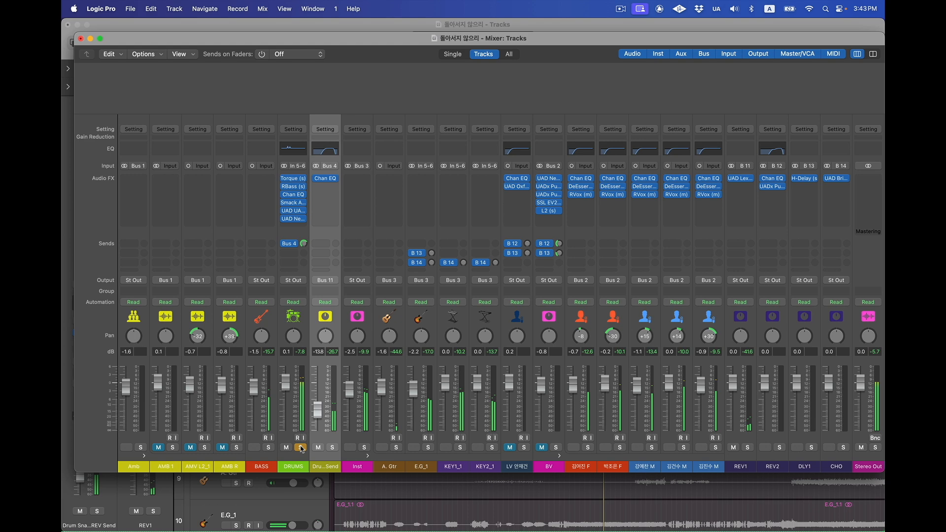
{"action": "left_click", "coordinate": [293, 210]}
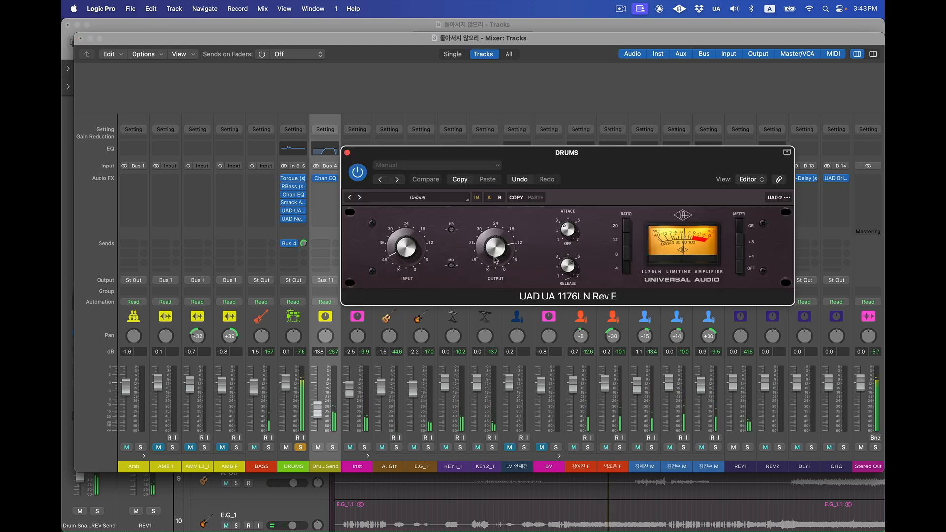
{"action": "left_click_drag", "start_coordinate": [491, 256], "coordinate": [491, 254]}
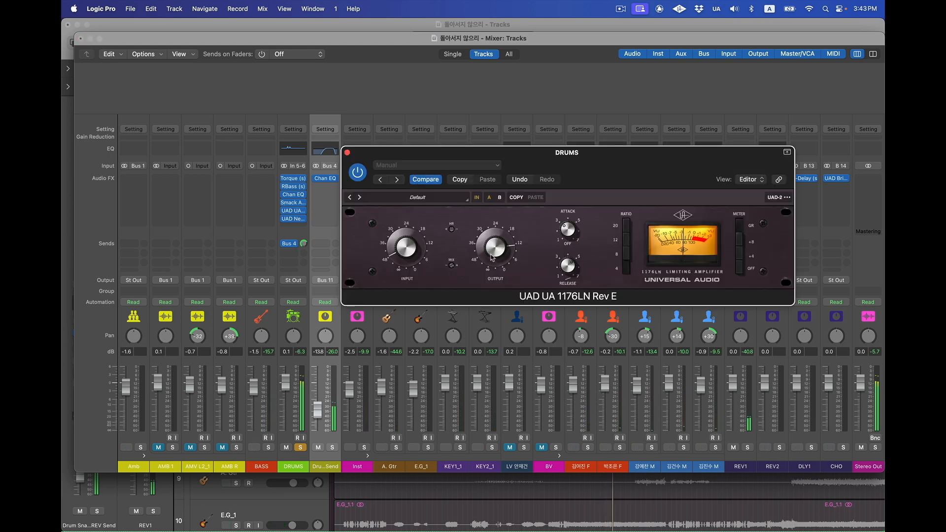
{"action": "left_click", "coordinate": [348, 153]}
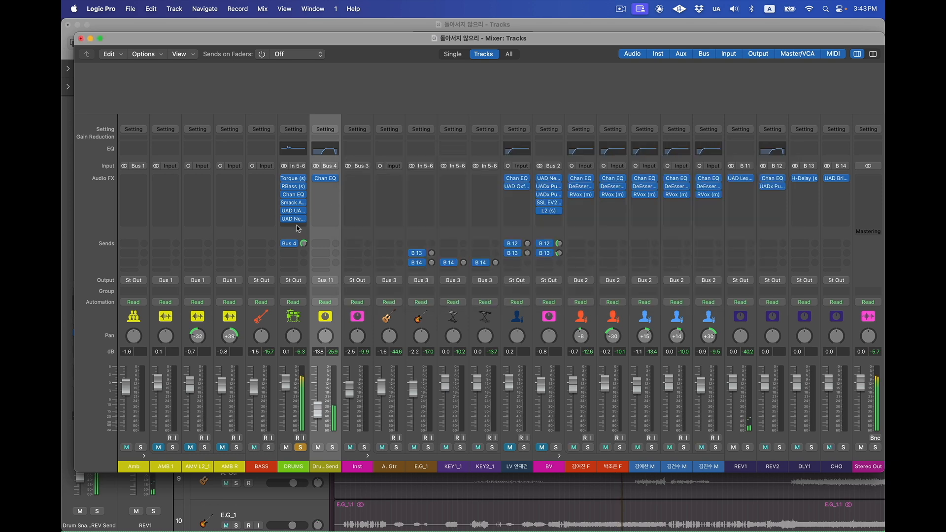
Insert the stereo Waves L2 limiter after the Neve 88RS on the DRUMS track.
{"action": "left_click", "coordinate": [298, 227]}
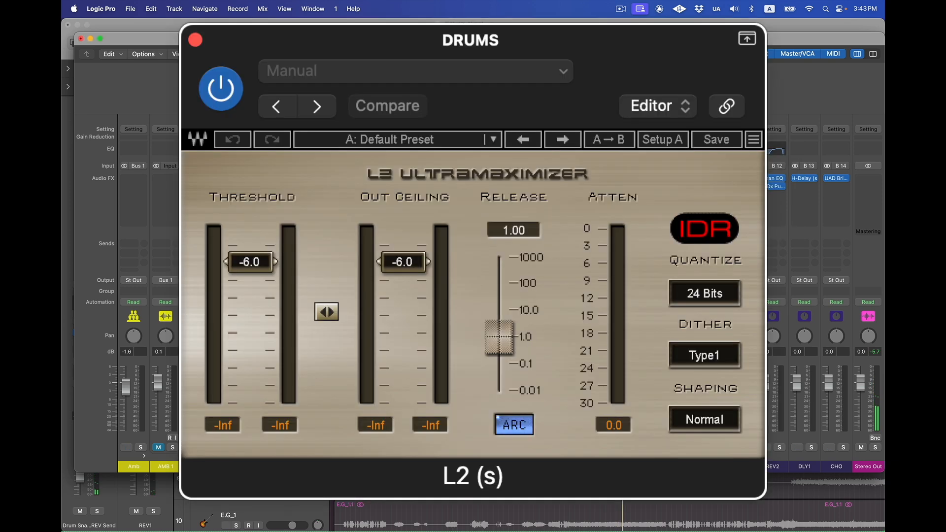
{"action": "mouse_move", "coordinate": [353, 336]}
{"action": "left_click", "coordinate": [424, 266]}
{"action": "mouse_move", "coordinate": [335, 445]}
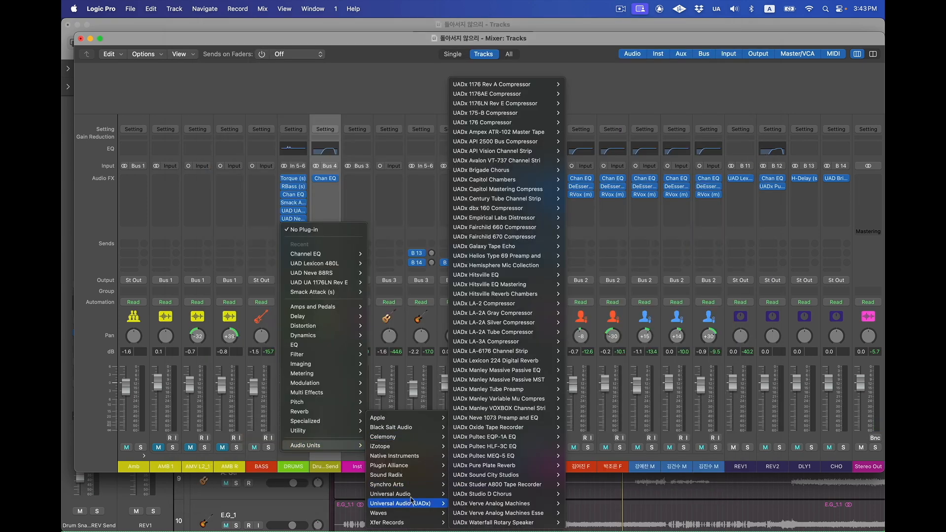
{"action": "mouse_move", "coordinate": [411, 492]}
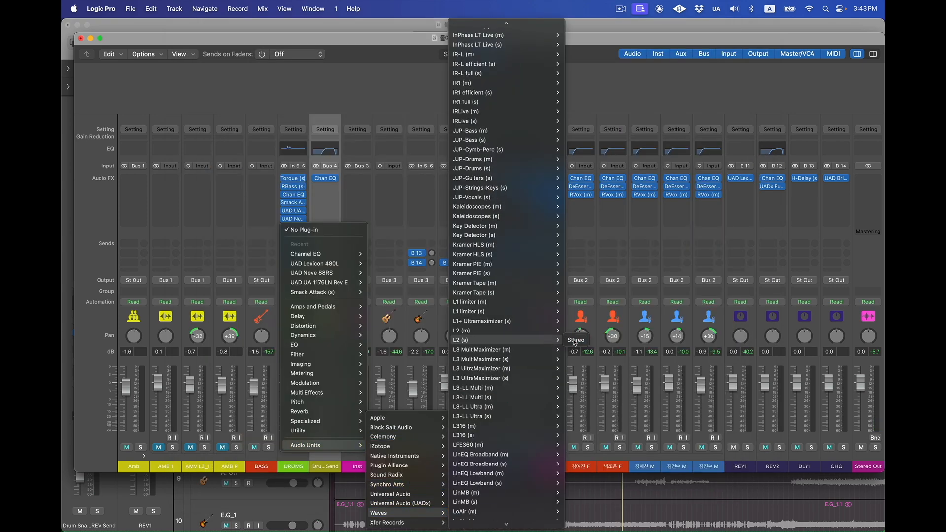
{"action": "left_click", "coordinate": [566, 335]}
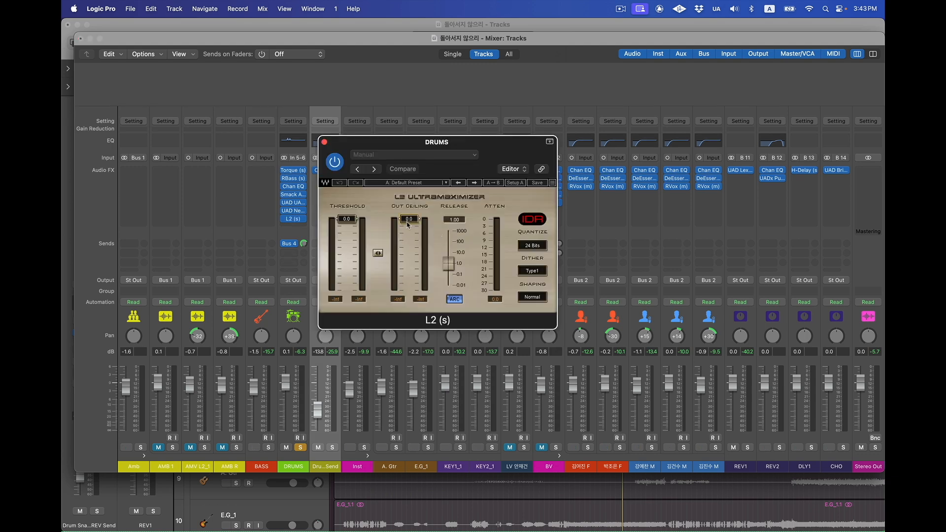
Set the L2's out ceiling and threshold to -6.0, then close it and unsolo DRUMS during playback.
{"action": "type", "text": "-6"}
{"action": "key", "text": "Return"}
{"action": "left_click", "coordinate": [347, 219]}
{"action": "type", "text": "-6"}
{"action": "key", "text": "Return"}
{"action": "key", "text": "space"}
{"action": "left_click", "coordinate": [324, 142]}
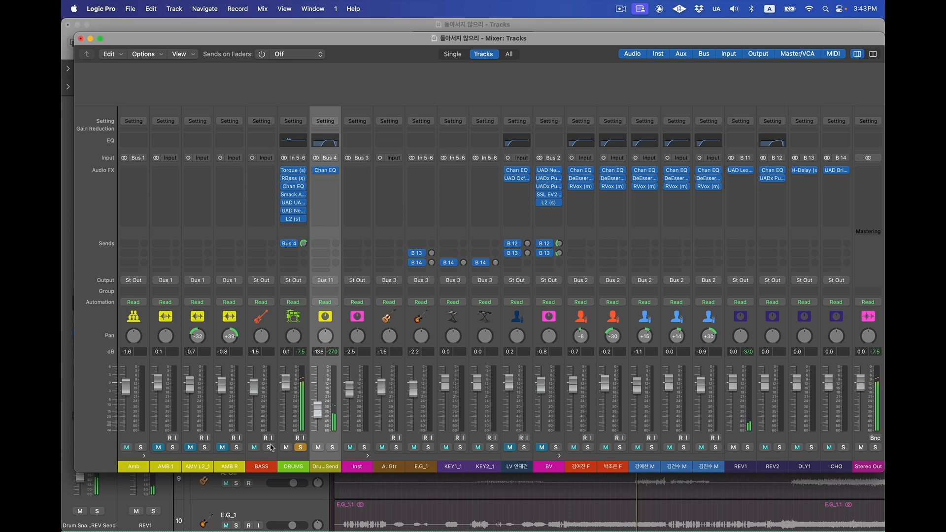
{"action": "left_click", "coordinate": [300, 446]}
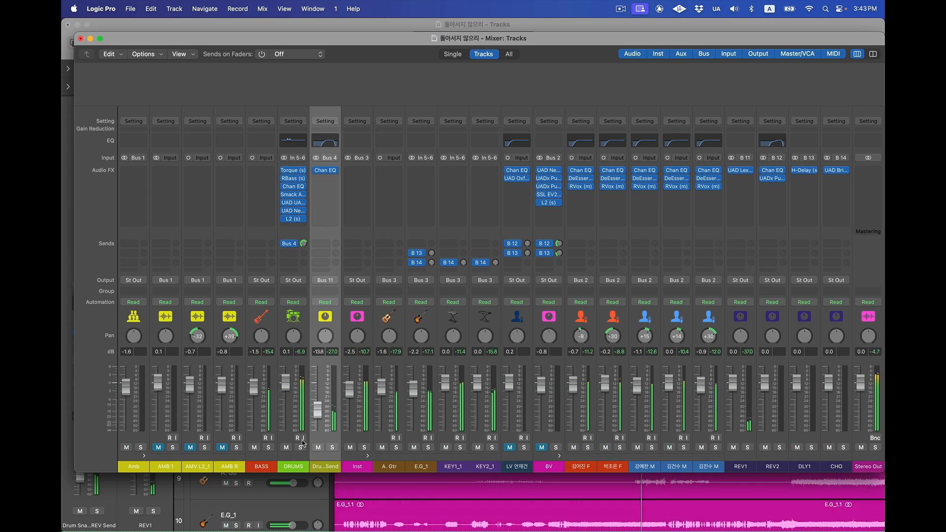